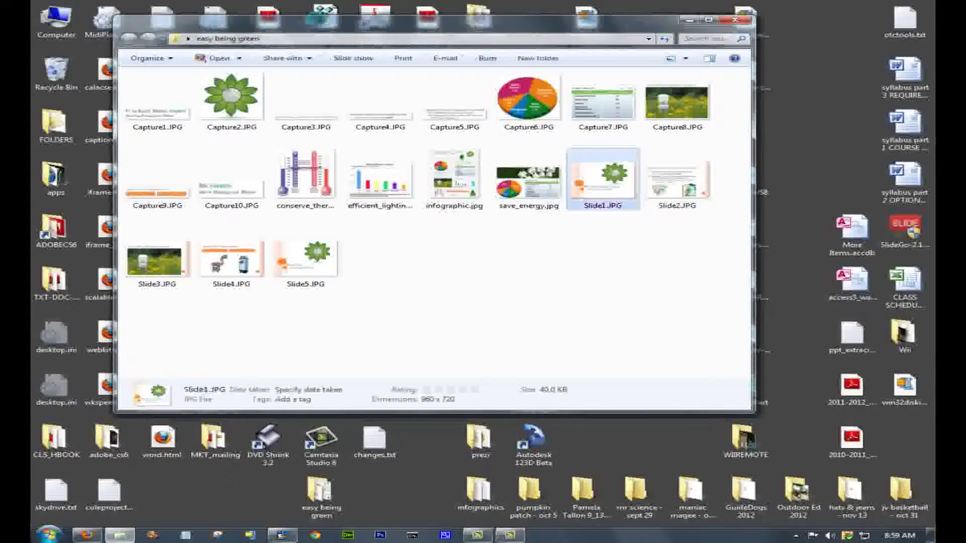
Open Slide1.JPG from the easy being green folder in Windows Photo Viewer.
left_click(306, 258, "shift")
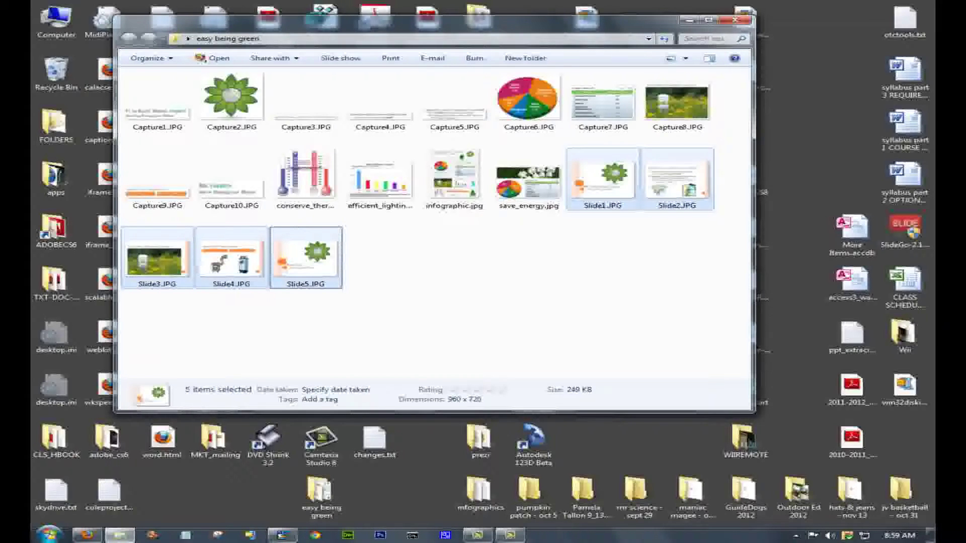
left_click(453, 257)
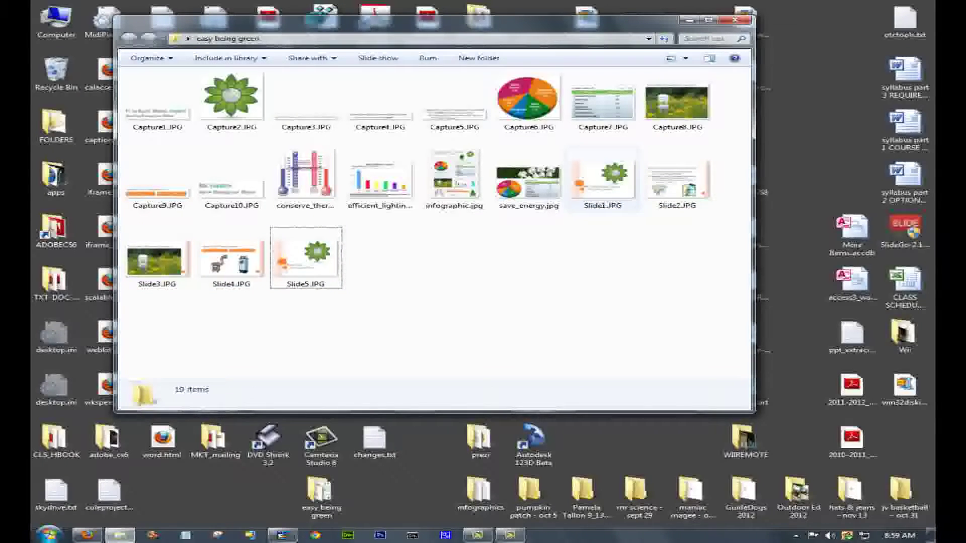
left_click(599, 193)
right_click(599, 193)
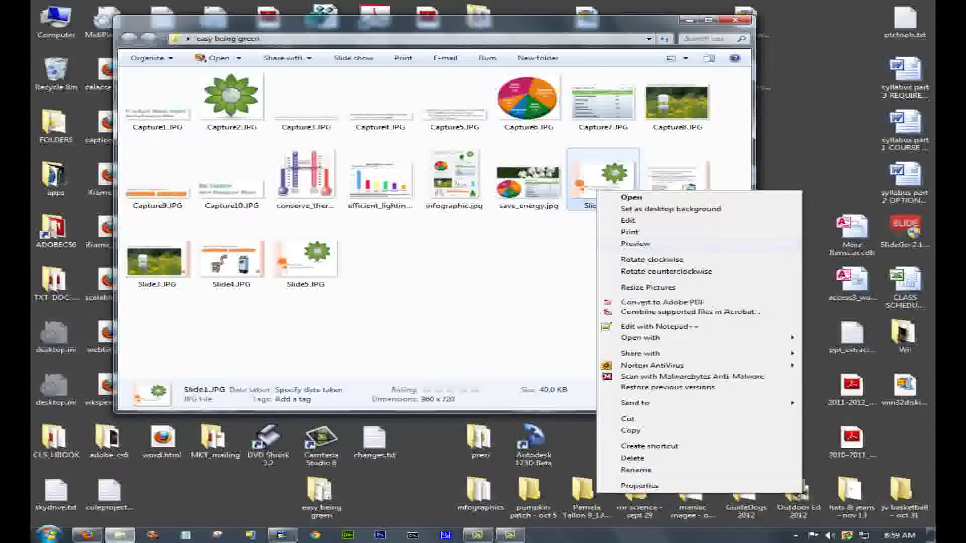
mouse_move(640, 338)
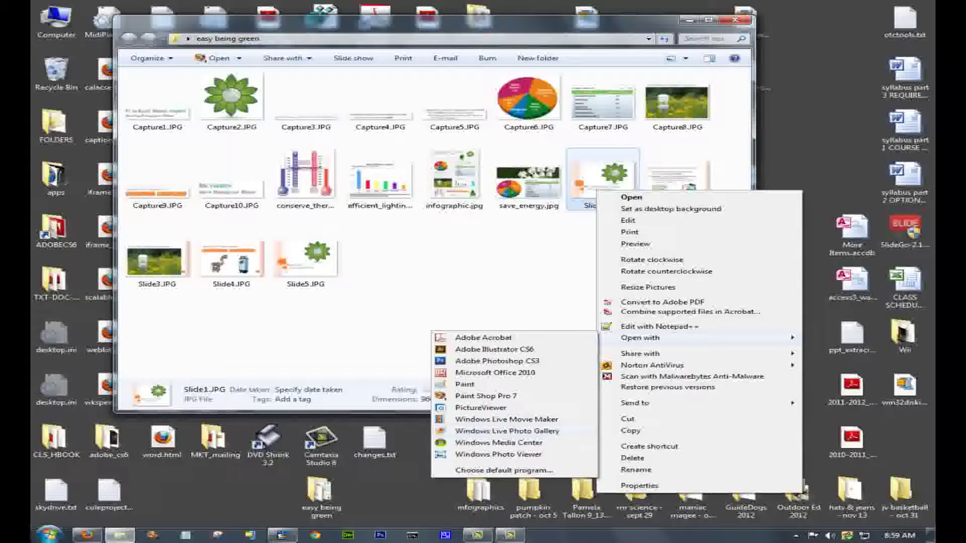
left_click(498, 454)
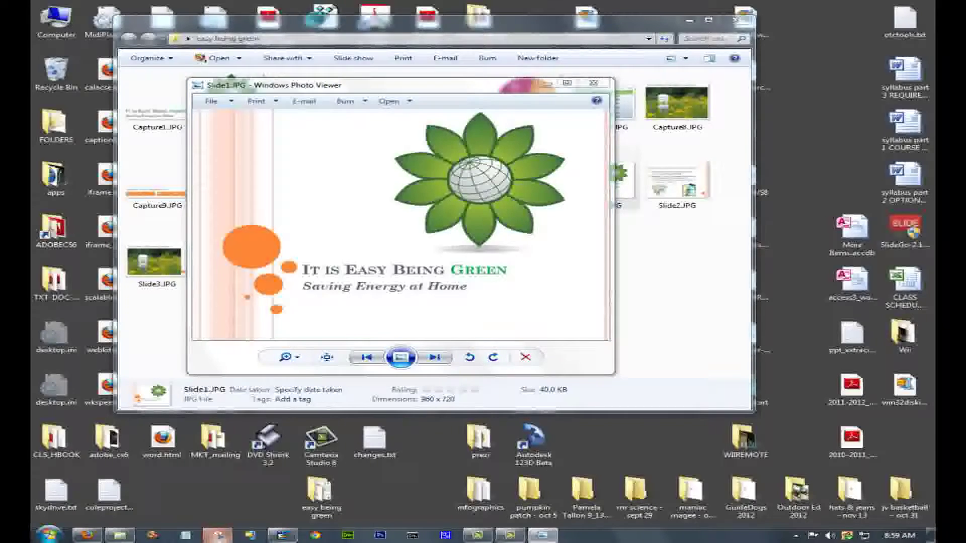
Capture the slide's title and subtitle with the Snipping Tool and pick Capture1.JPG in the easy being green folder as the save name.
left_click(217, 535)
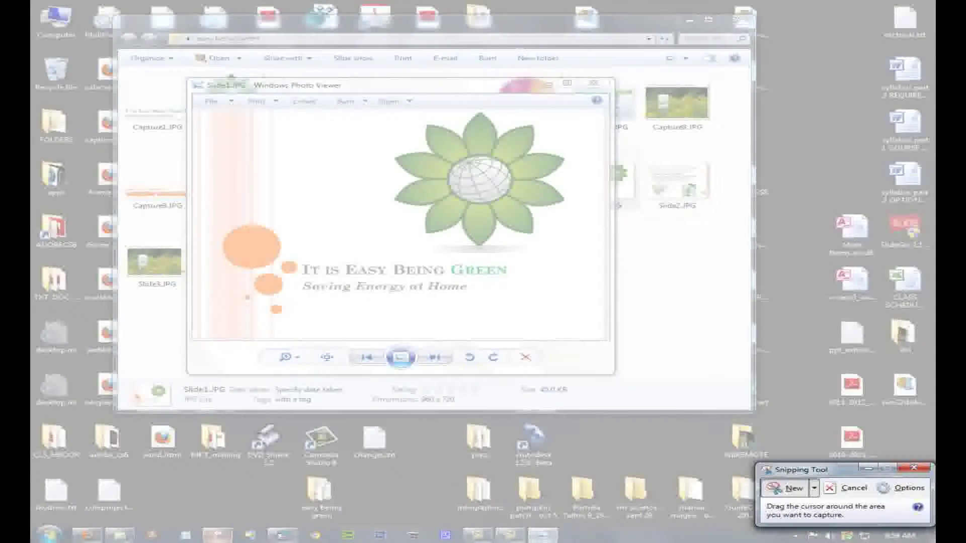
left_click_drag(301, 258, 516, 296)
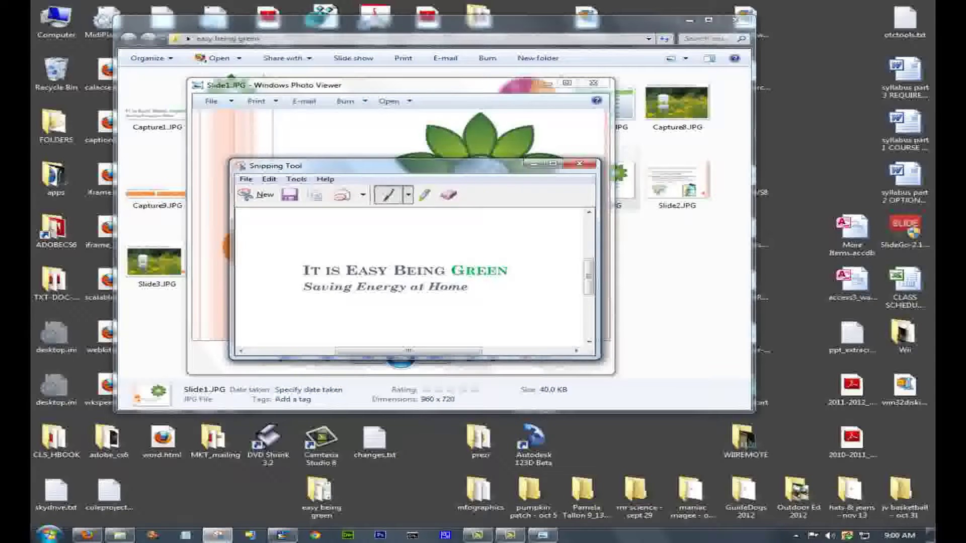
left_click(289, 194)
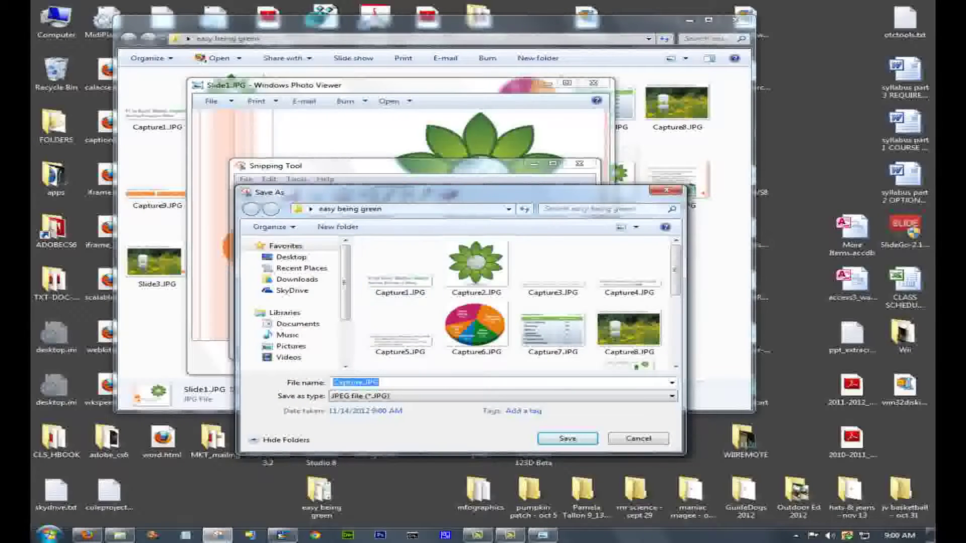
left_click(438, 209)
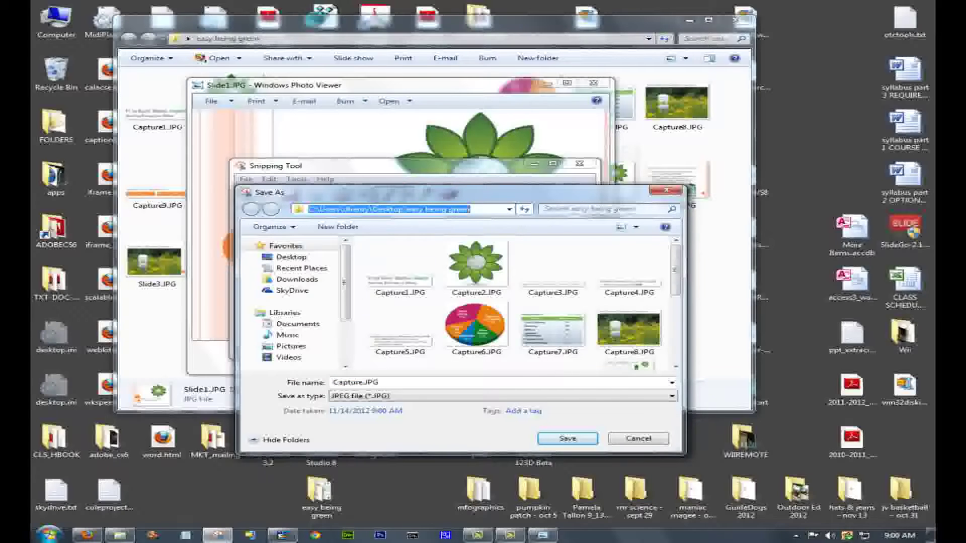
left_click(400, 268)
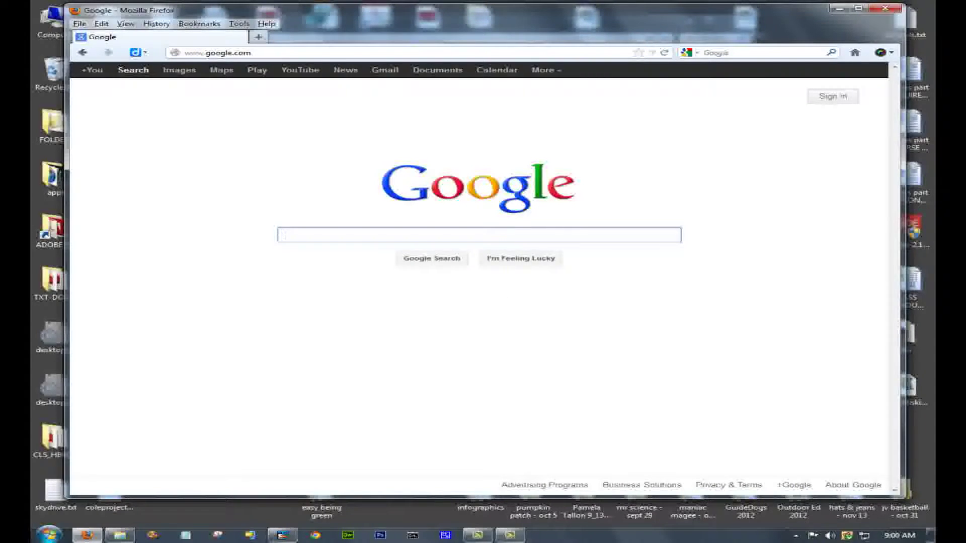
In Firefox, search Google Images for "saving energy at home".
left_click(179, 70)
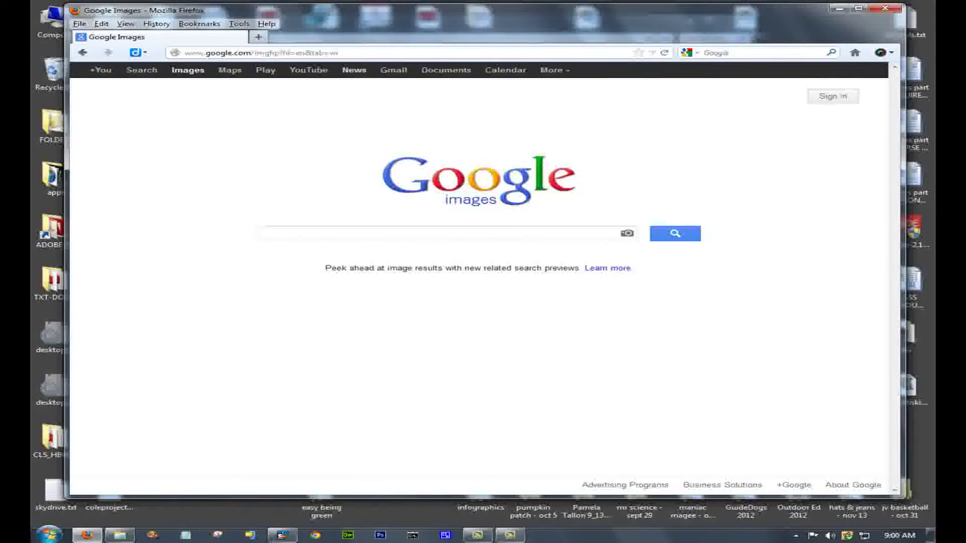
left_click_drag(478, 10, 571, 316)
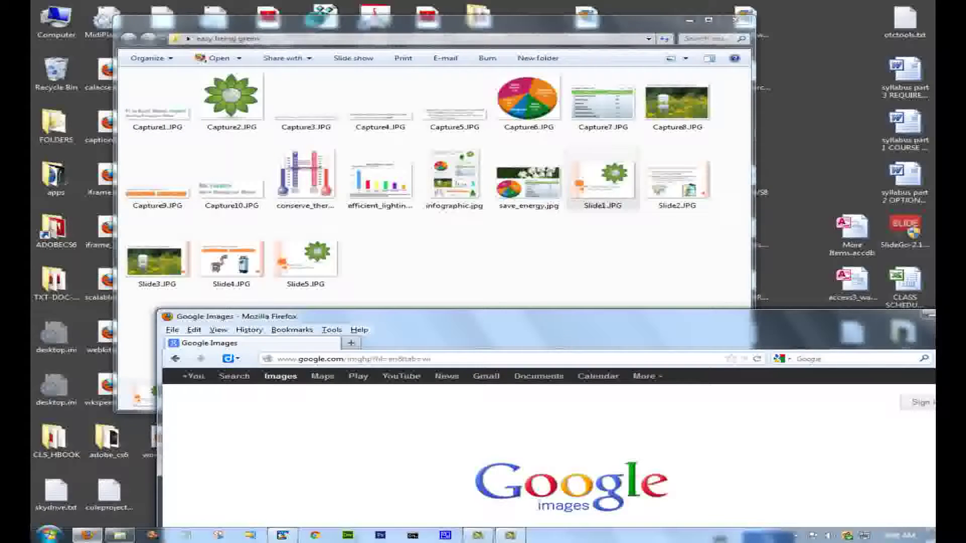
left_click_drag(480, 317, 382, 47)
left_click(315, 272)
type("s")
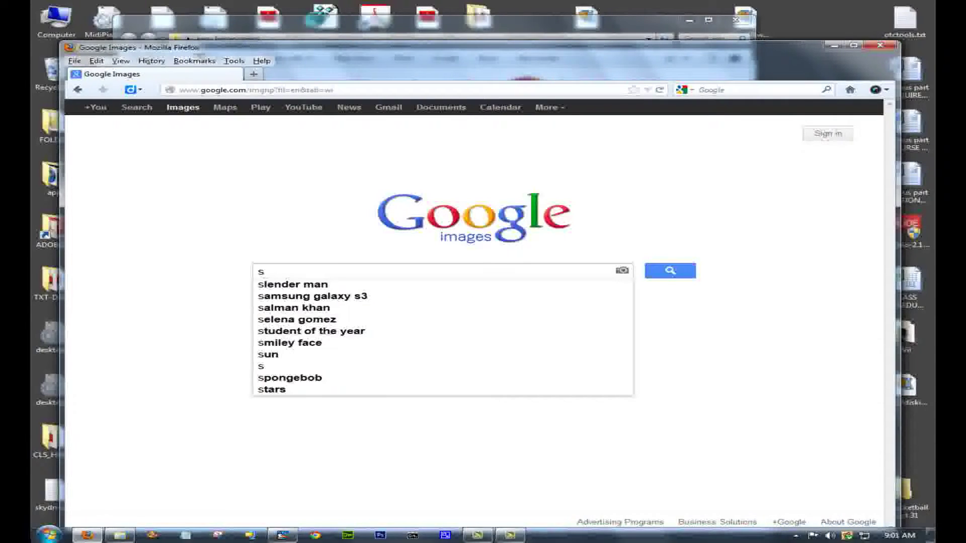
type("av")
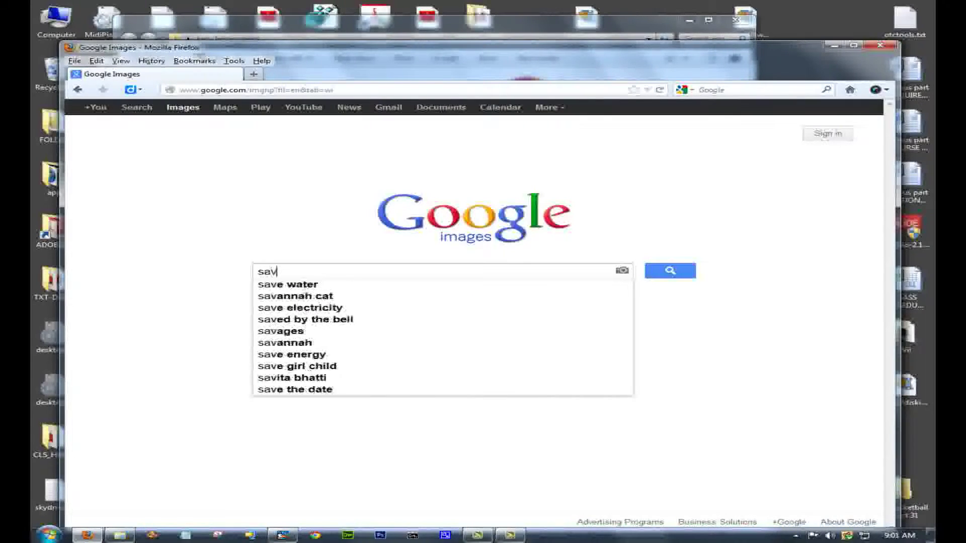
type("ing energy")
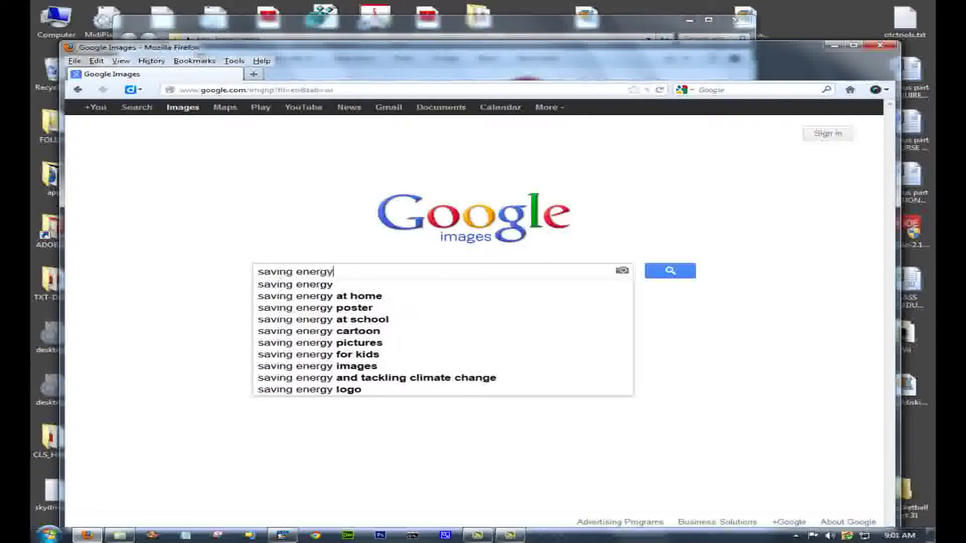
type(" at home")
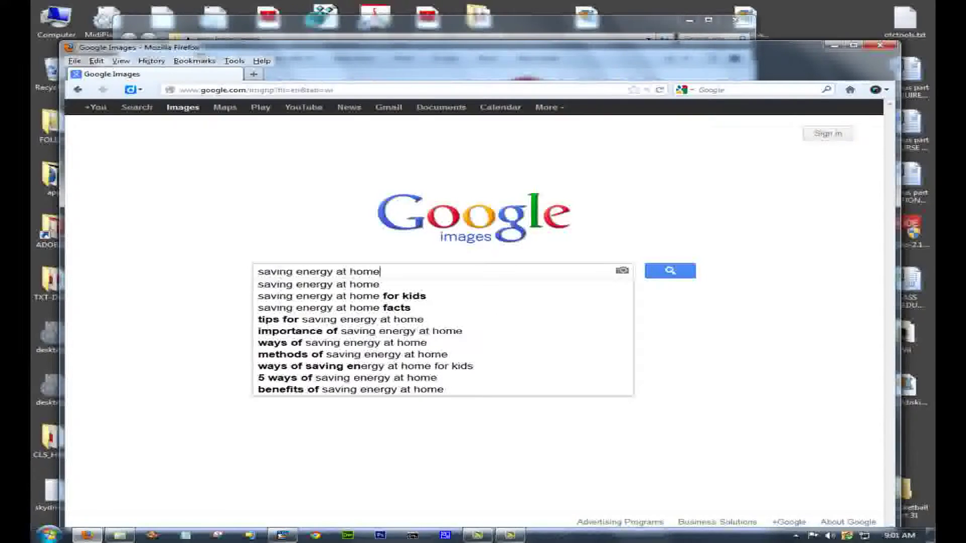
key("Return")
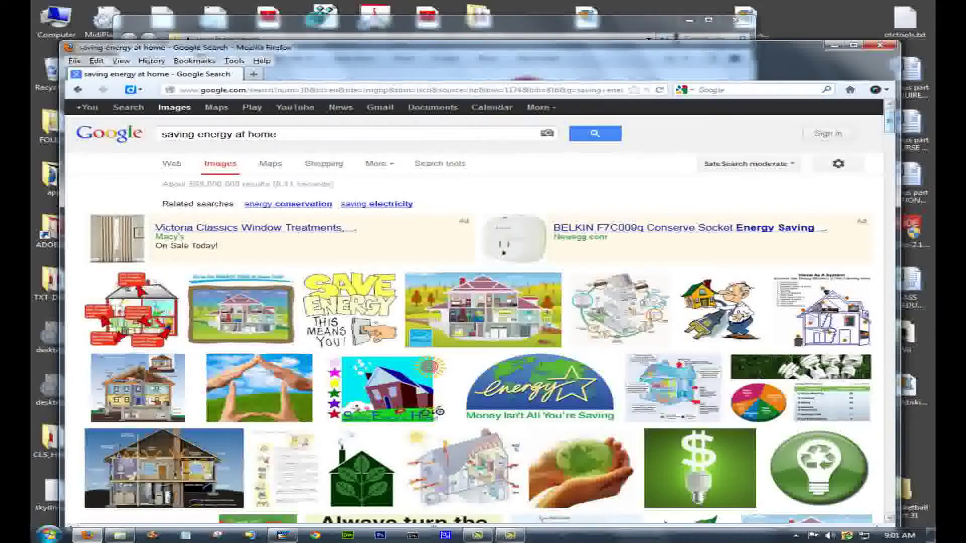
Find the "Energy use in the home" pie chart among the image results and open it as a full-size image.
scroll(483, 312, "down", 15)
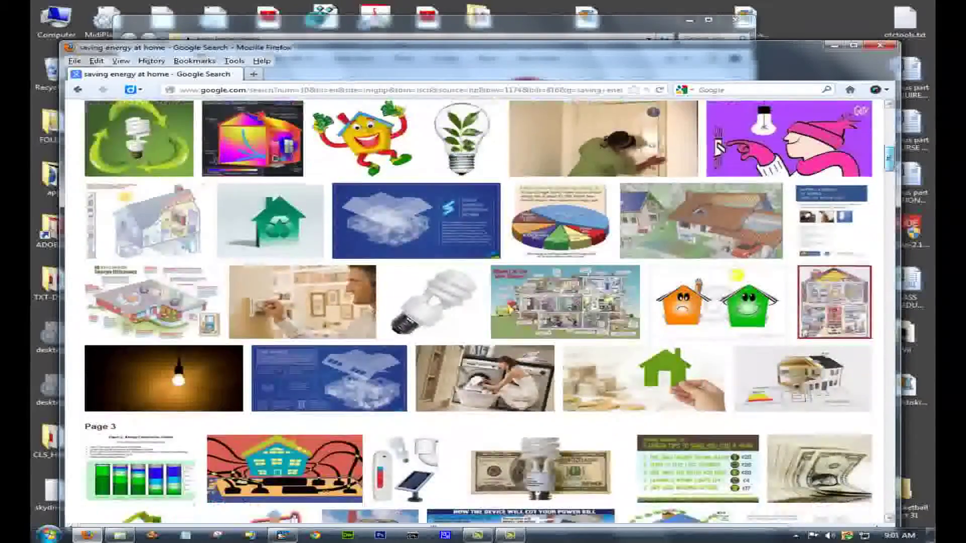
scroll(483, 312, "down", 5)
scroll(483, 312, "down", 4)
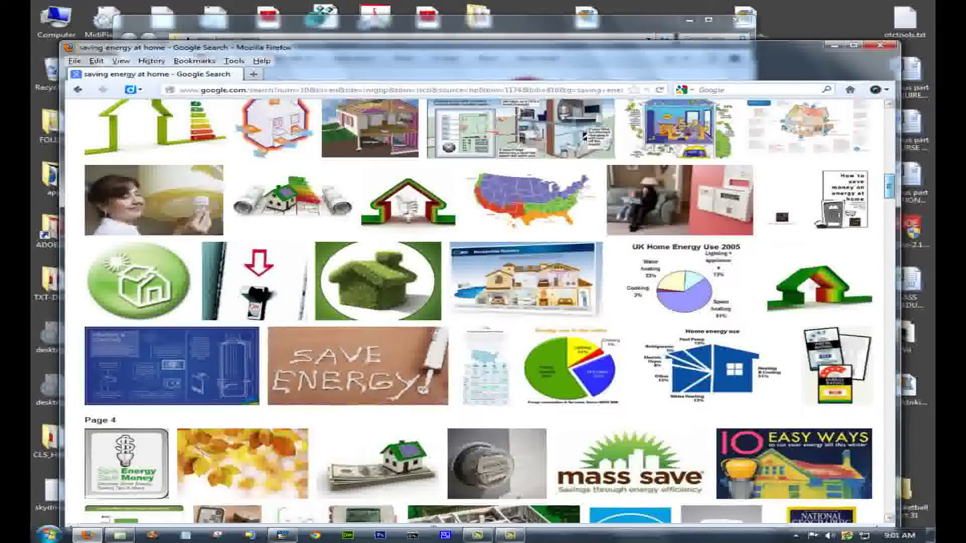
scroll(483, 312, "down", 3)
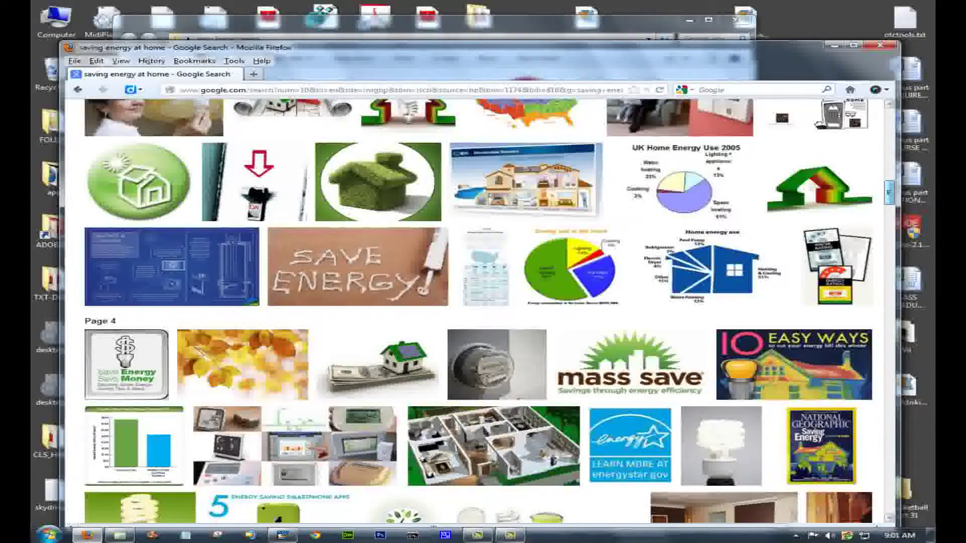
scroll(483, 312, "up", 20)
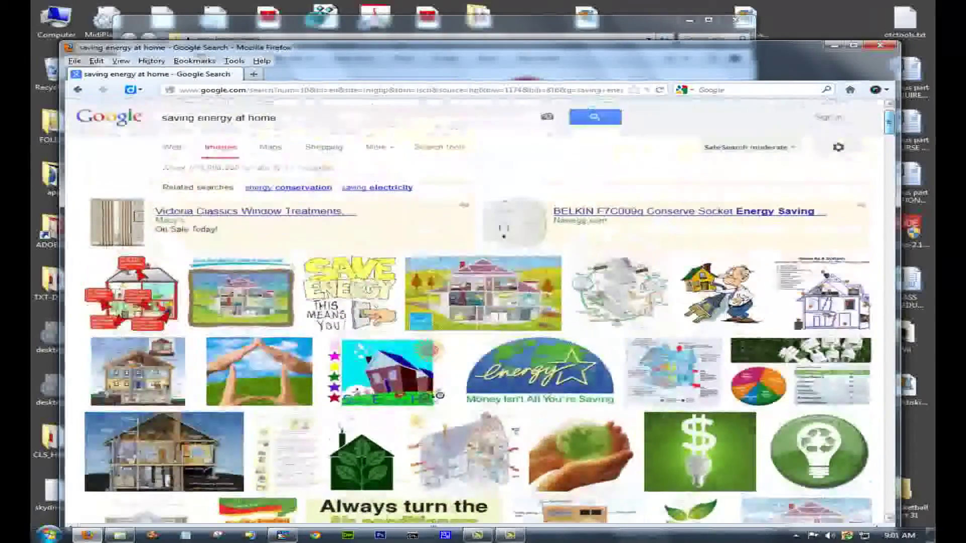
scroll(483, 312, "down", 20)
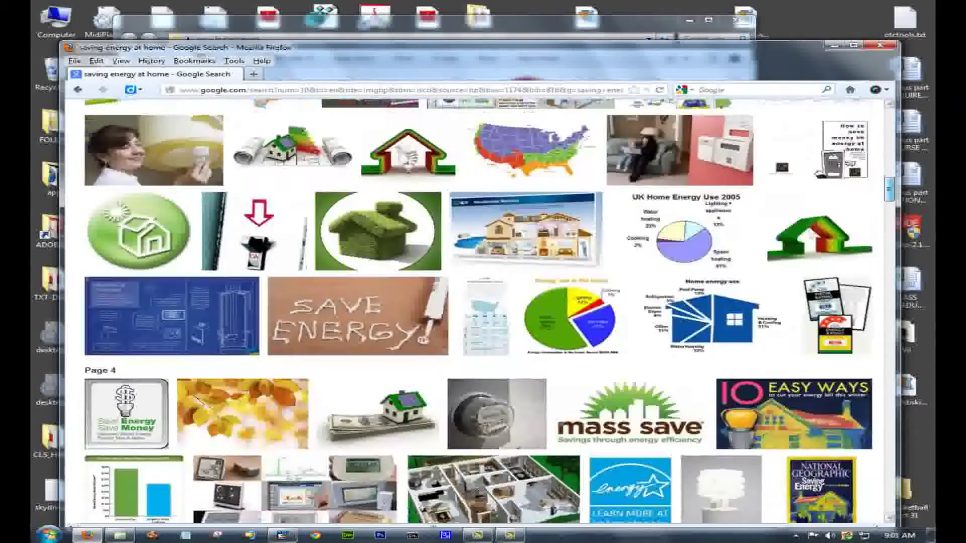
scroll(483, 312, "up", 3)
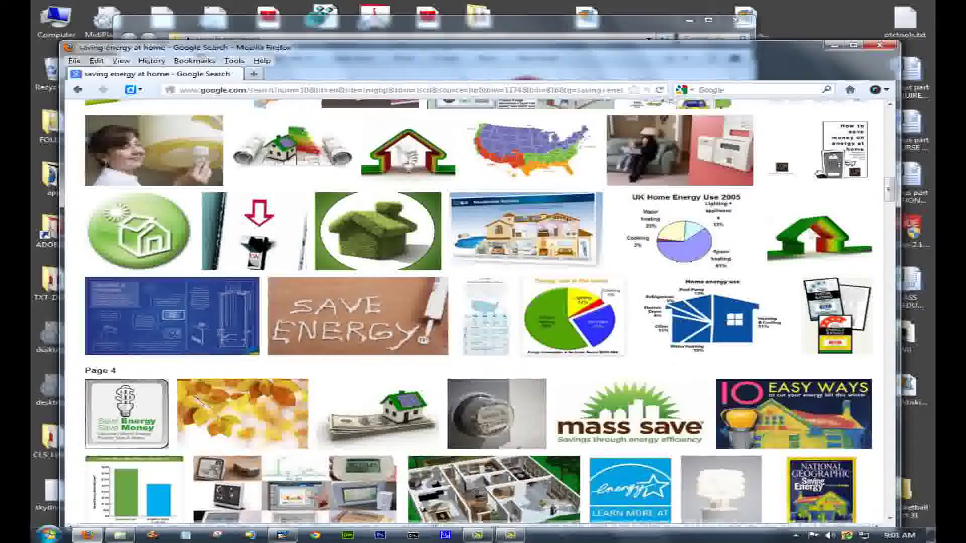
left_click(571, 317)
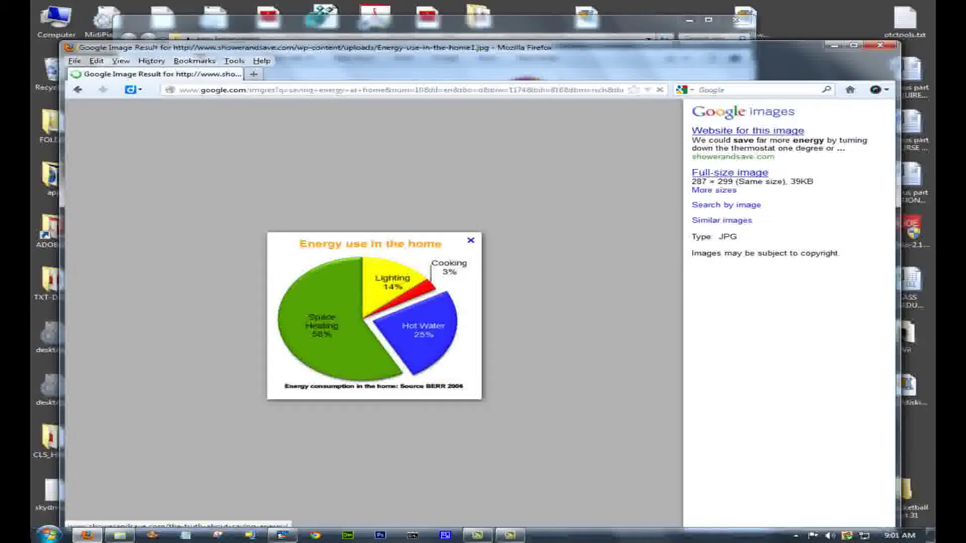
left_click(372, 317)
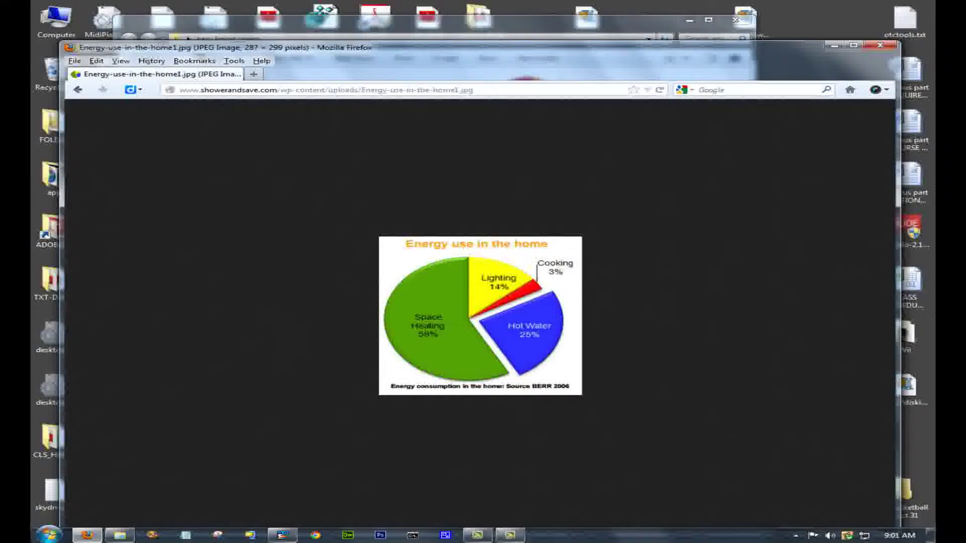
Save the pie chart as Energy-use-in-the-home1.jpg in the easy being green folder and close the downloads window.
right_click(441, 287)
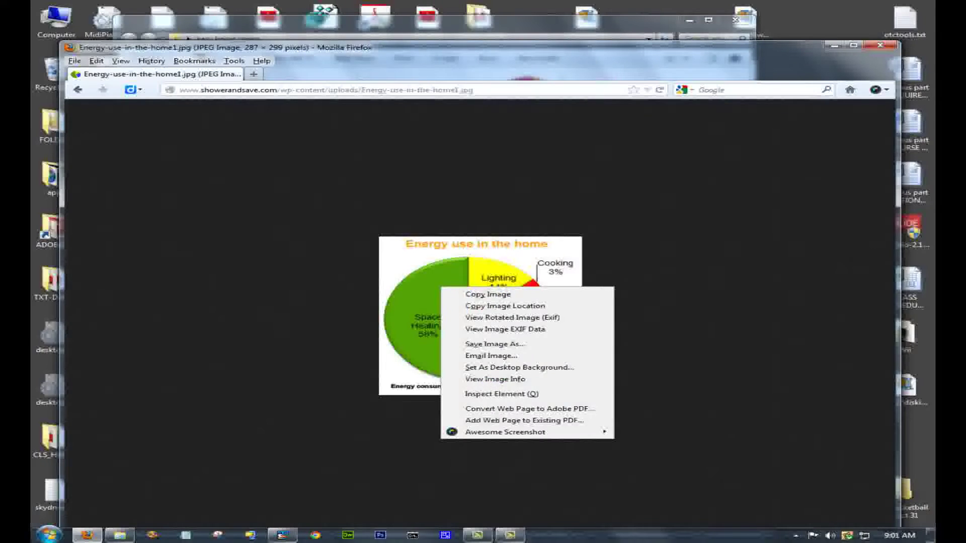
left_click(495, 345)
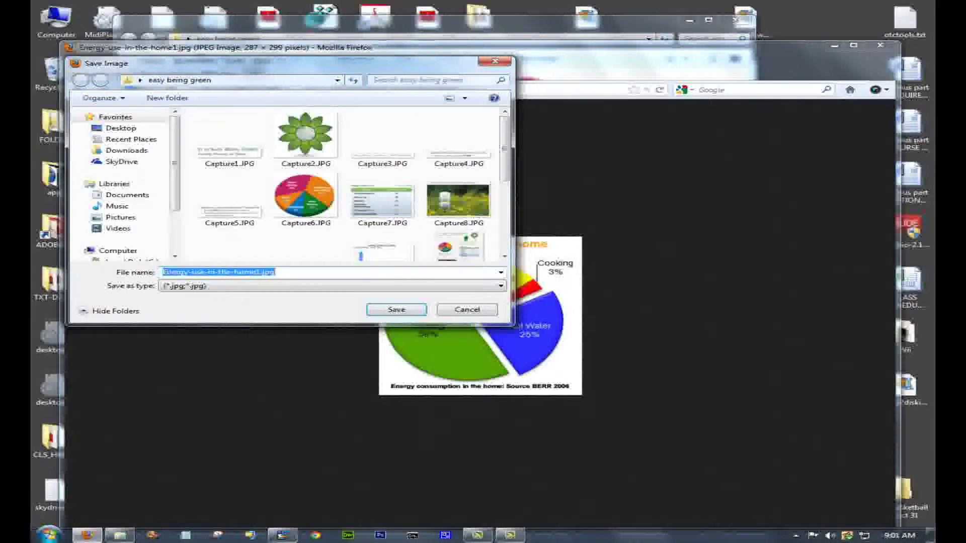
left_click(397, 309)
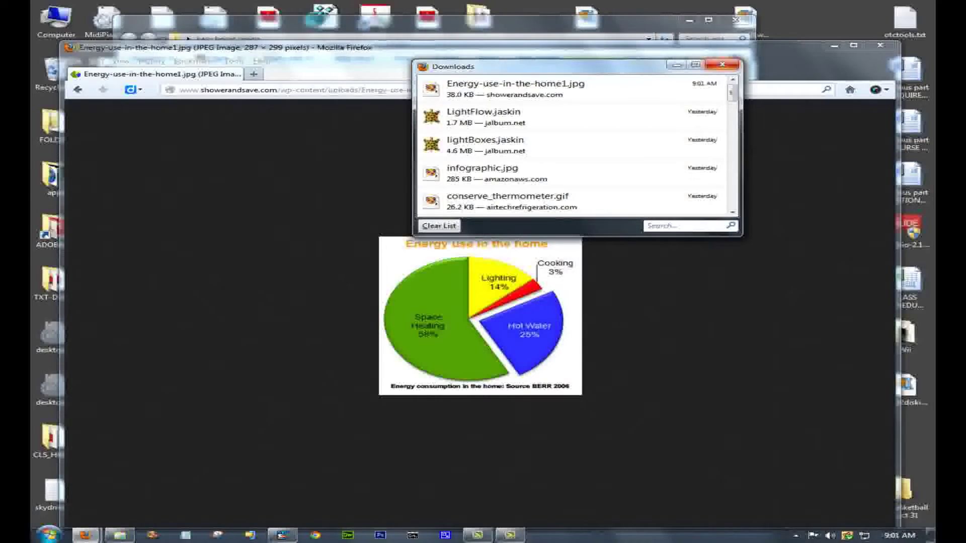
left_click(722, 64)
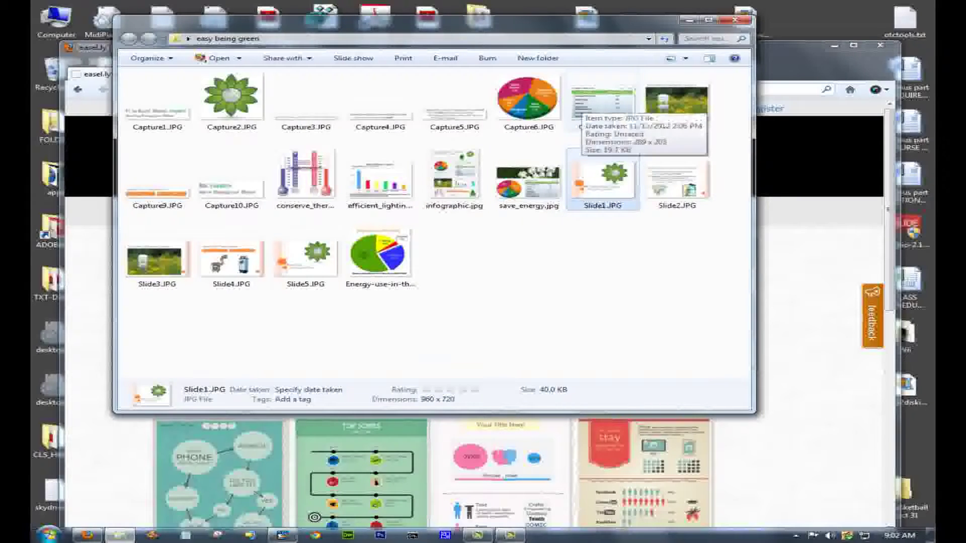
Put away the easy being green folder window and log in to easel.ly with the saved account credentials.
key("super+Down")
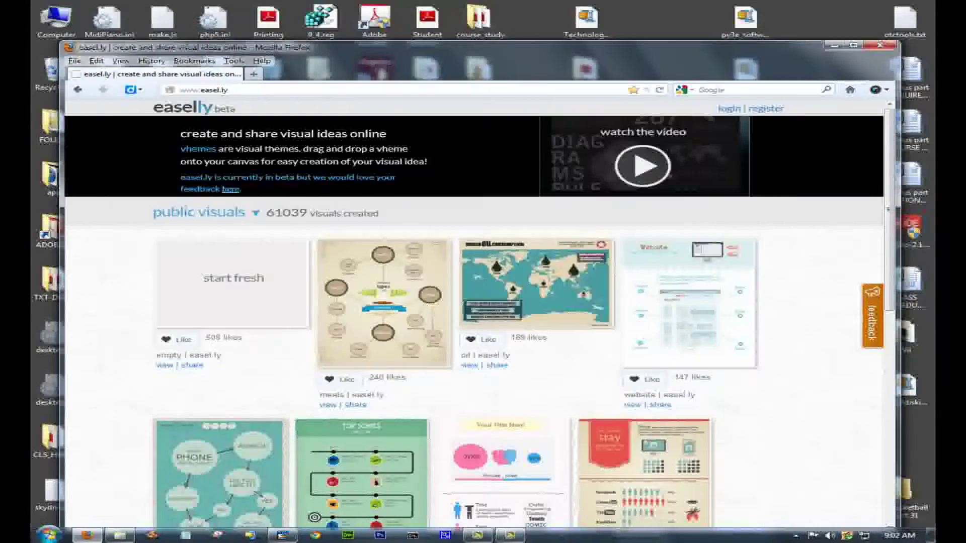
left_click(728, 108)
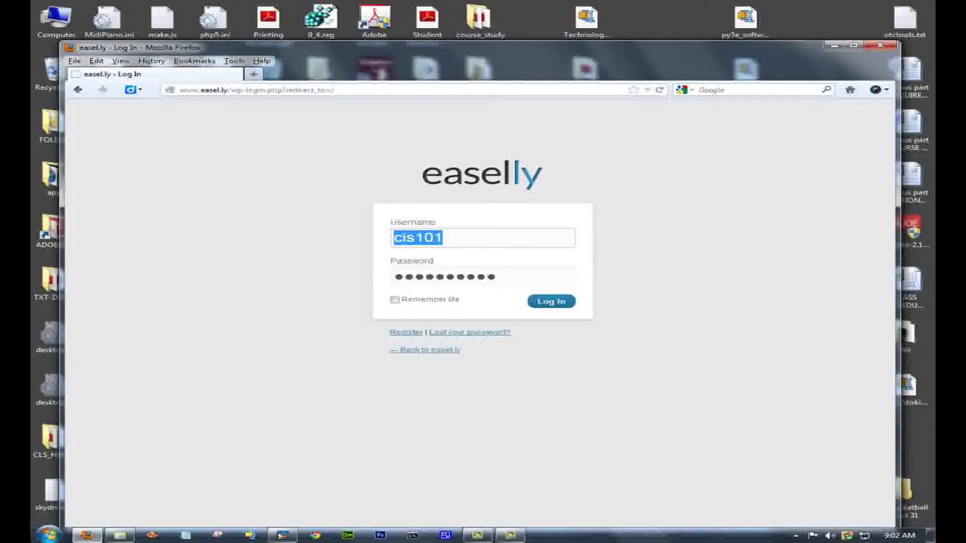
key("Return")
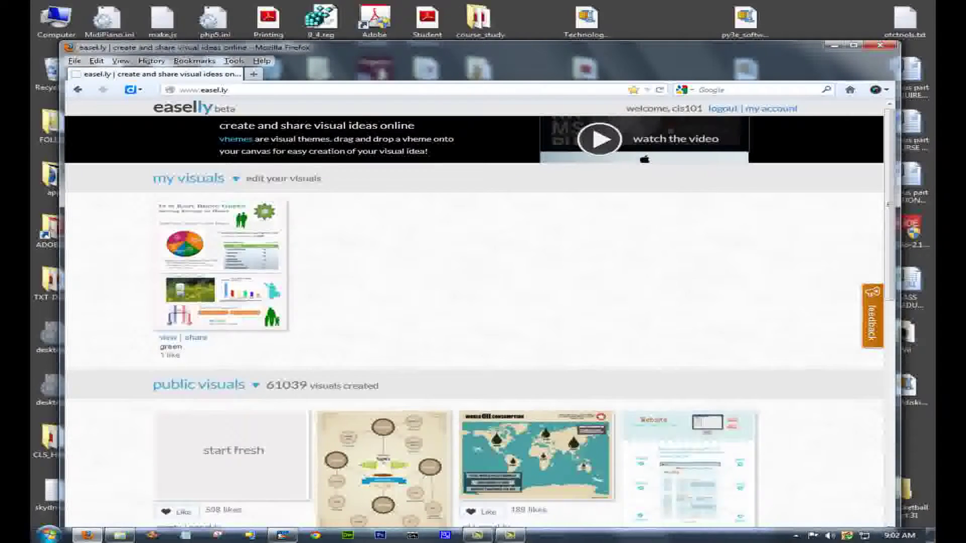
Open the crafts template from the public visuals and delete its "Your Title Here" text.
scroll(481, 326, "down", 10)
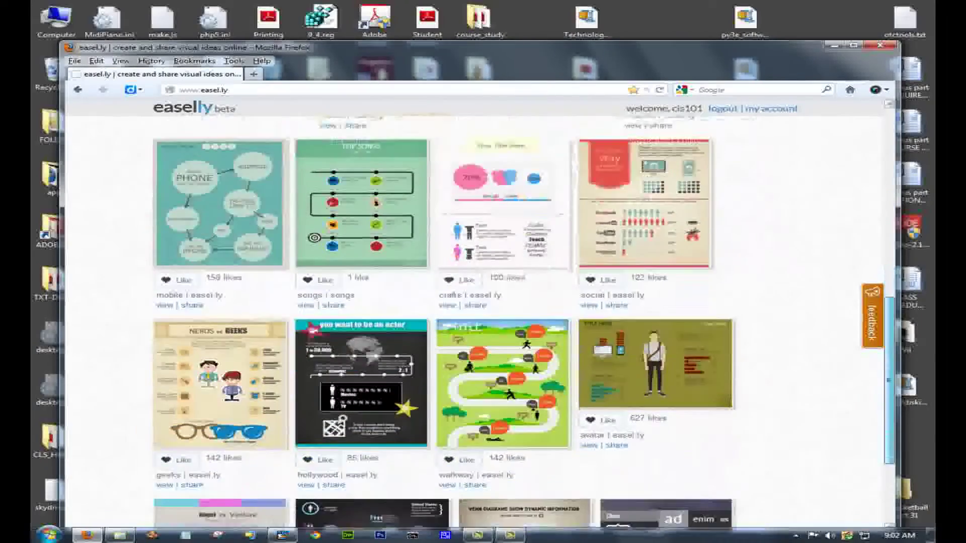
scroll(481, 326, "down", 5)
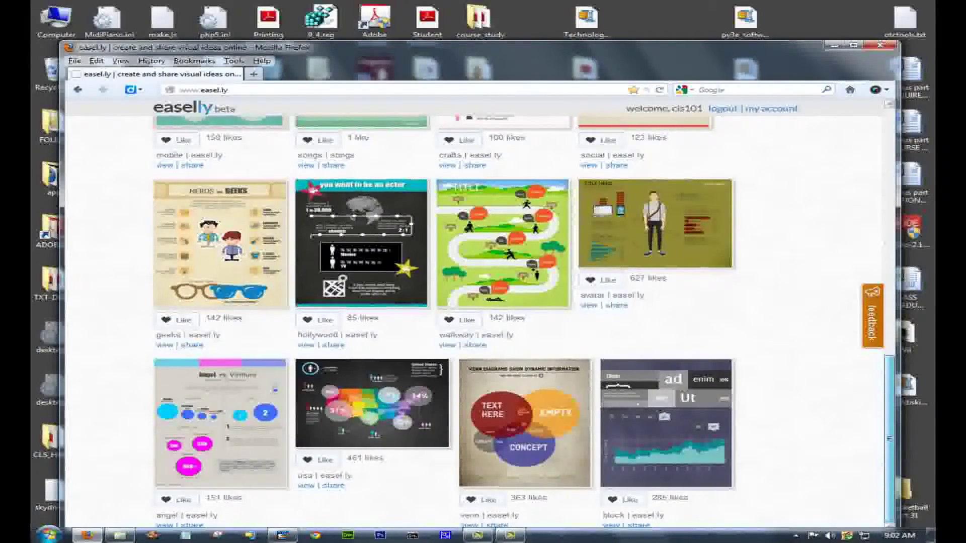
scroll(481, 326, "up", 5)
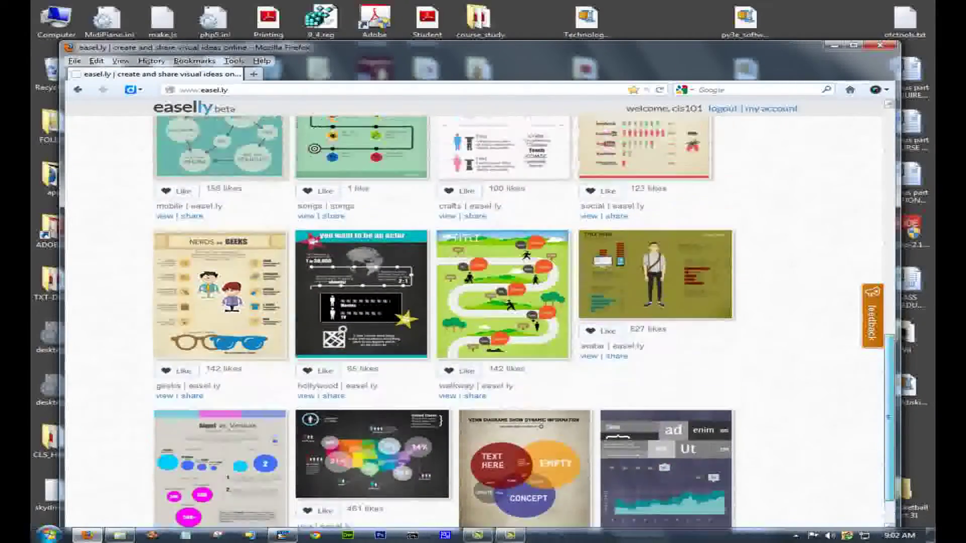
scroll(482, 326, "up", 1)
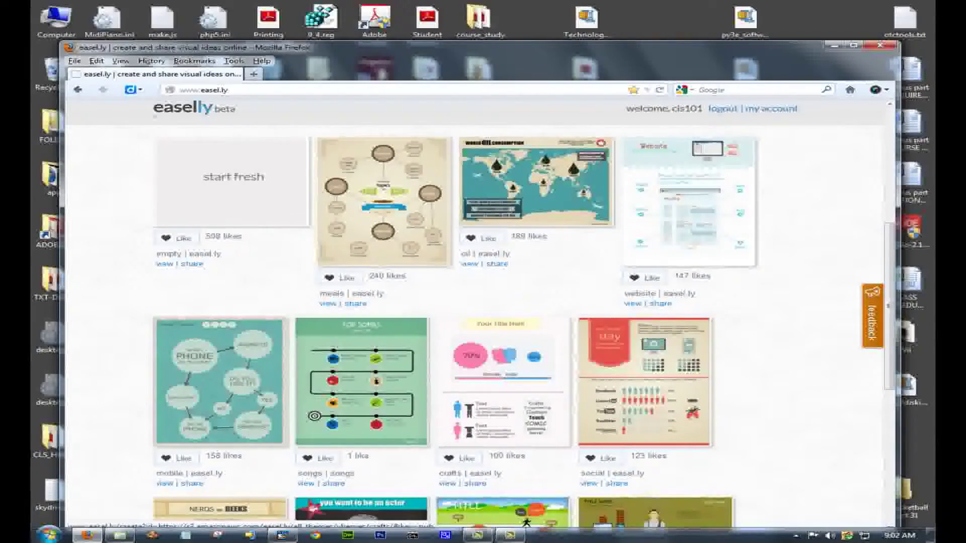
left_click(503, 382)
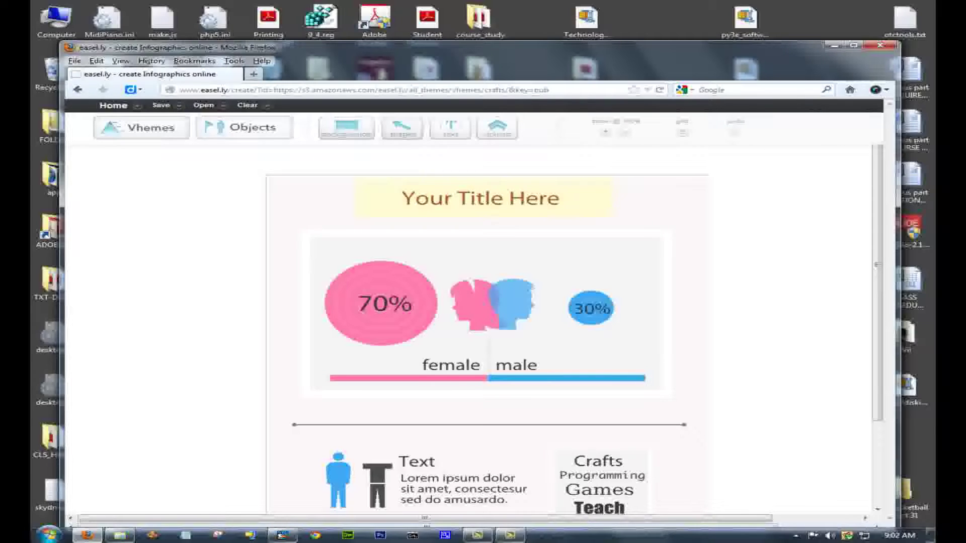
left_click(481, 198)
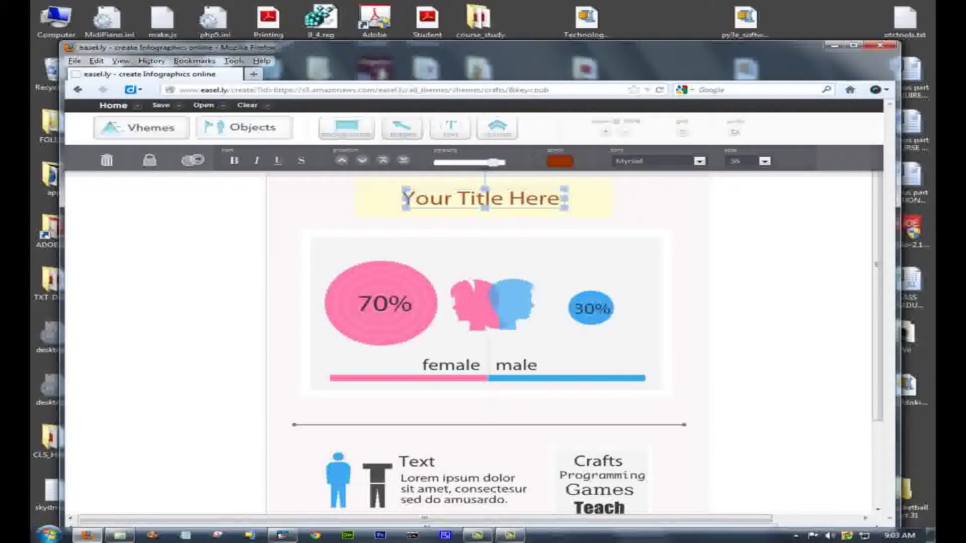
key("Delete")
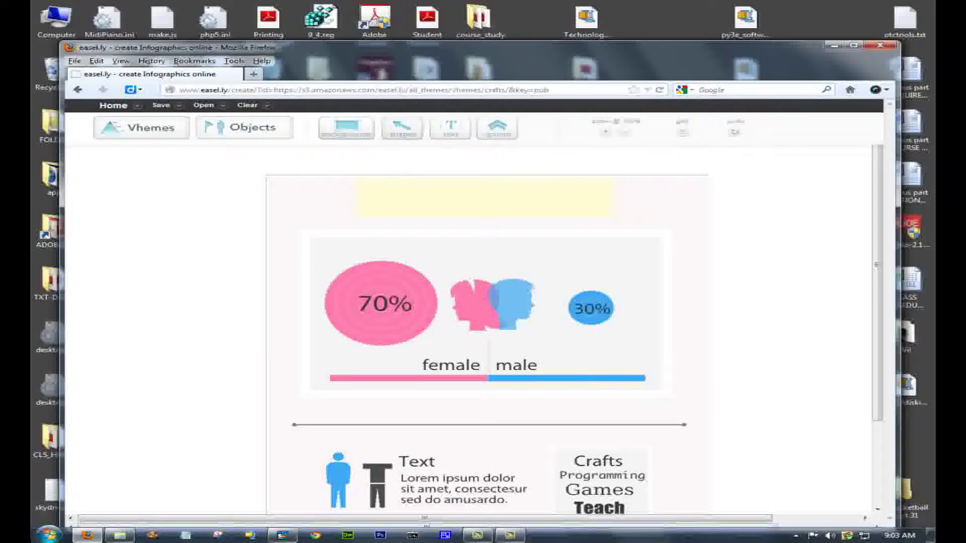
Upload Capture1.JPG from the easy being green folder to the infographic.
left_click(497, 128)
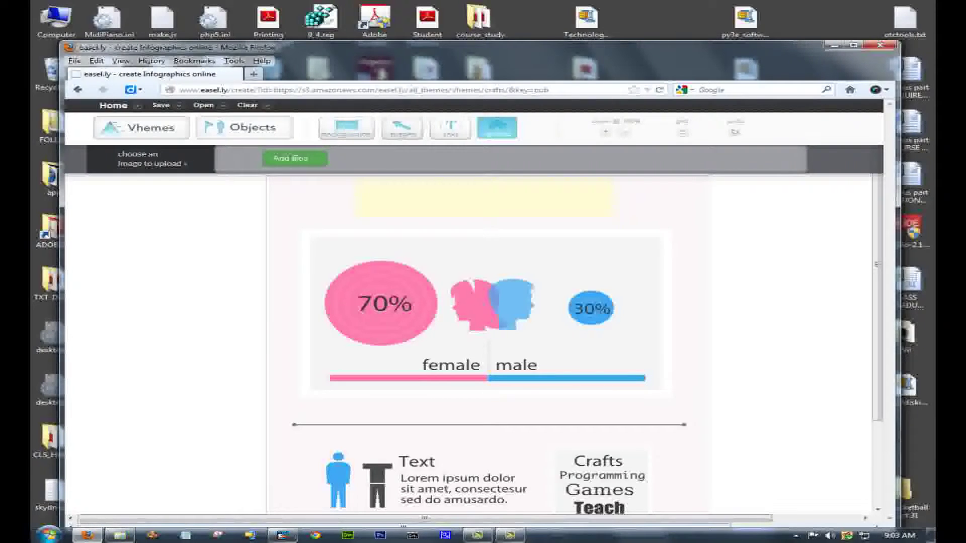
left_click(294, 158)
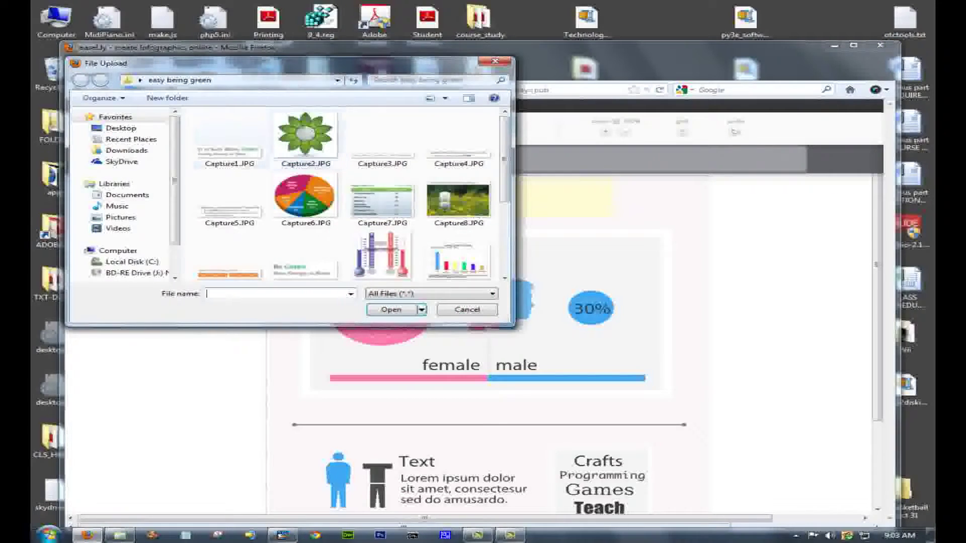
double_click(229, 141)
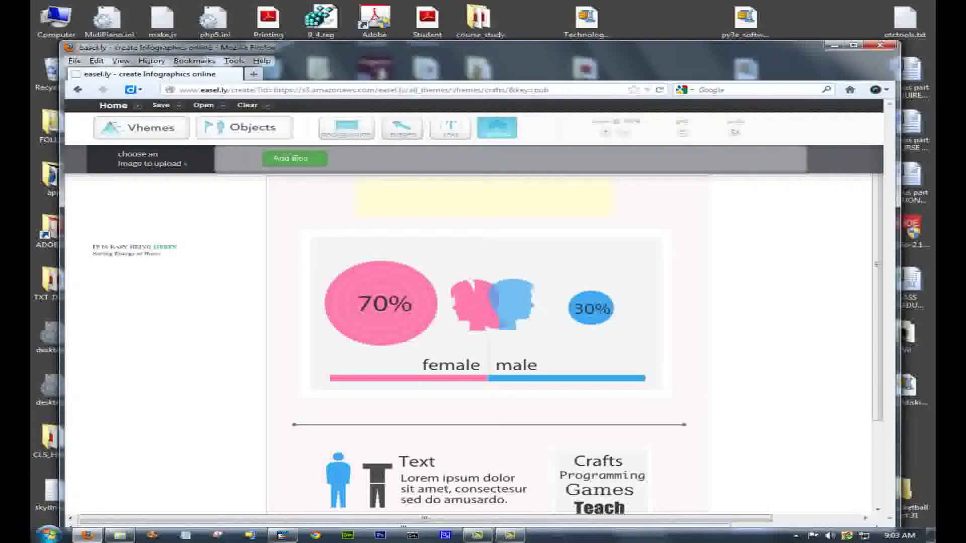
Upload the remaining images from Capture2.JPG through efficient_lighting.jpg in one batch.
left_click(294, 159)
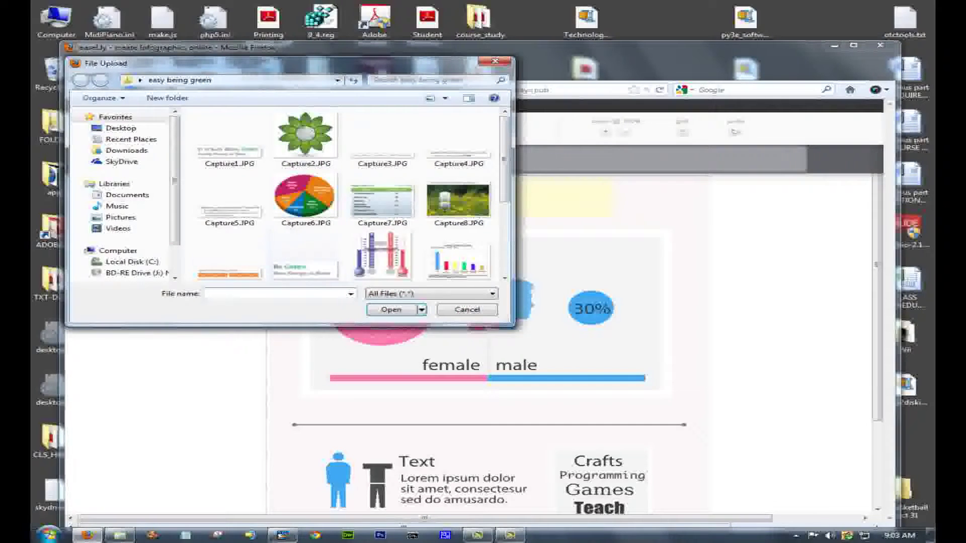
left_click(306, 138)
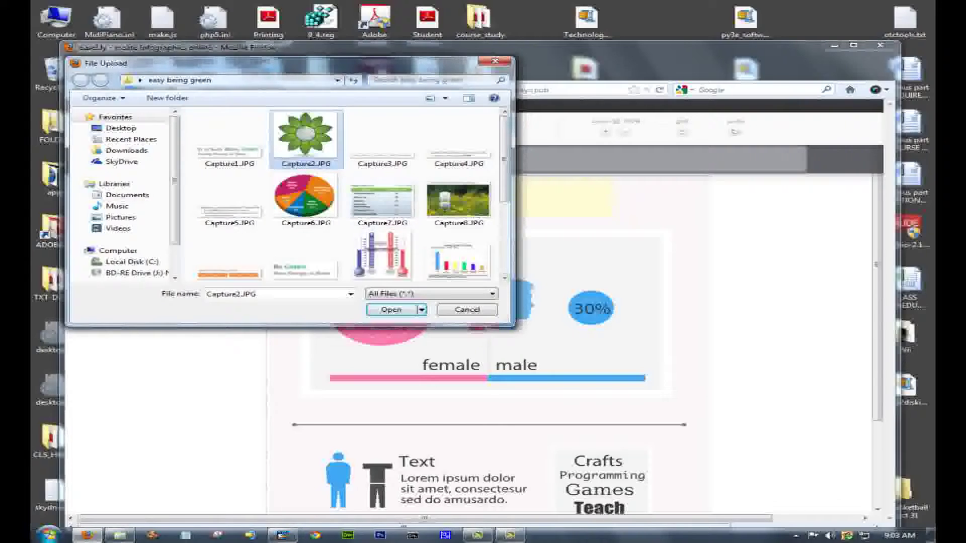
left_click_drag(513, 112, 724, 111)
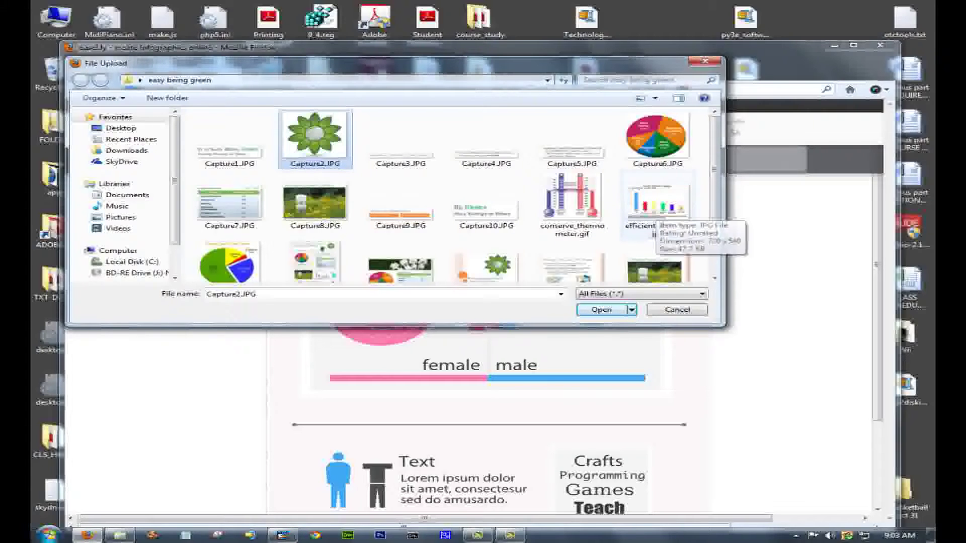
left_click(657, 207, "shift")
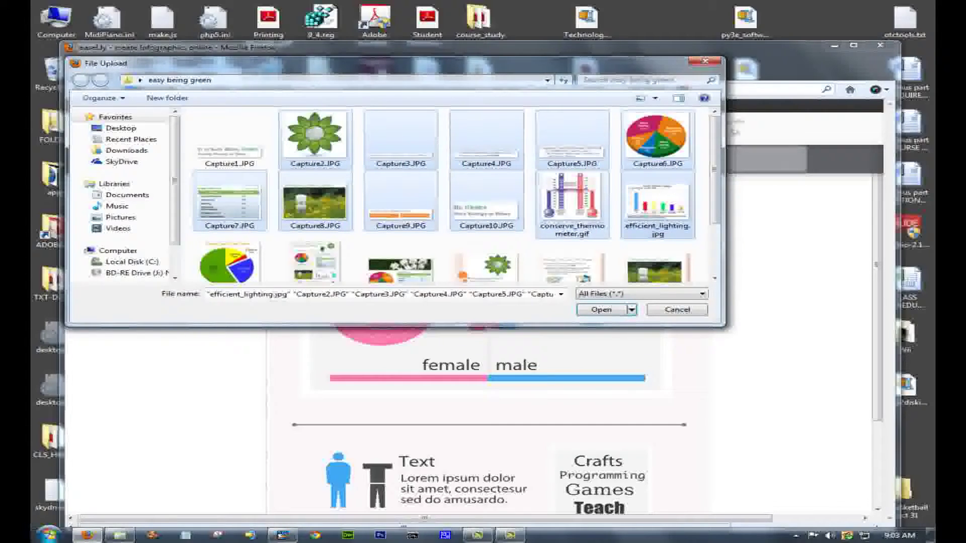
key("Return")
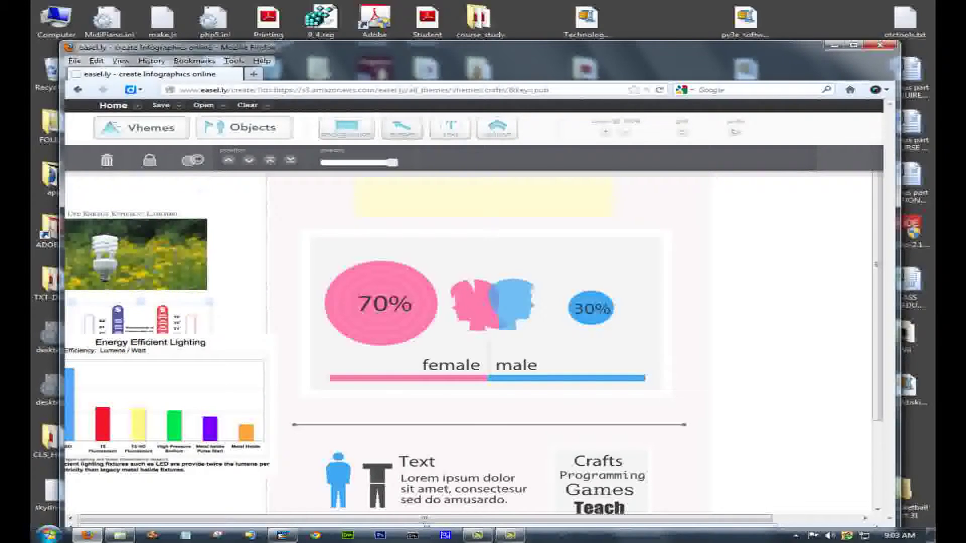
Spread out the stacked uploads, moving the thermometer image beyond the canvas's right edge and the thermostat banner and flower apart in the left margin.
left_click_drag(141, 317, 799, 204)
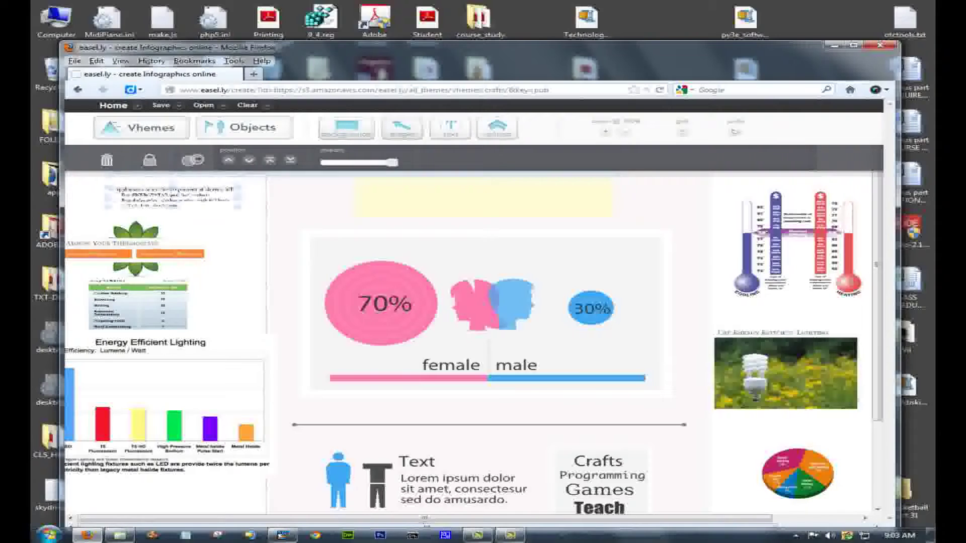
left_click_drag(135, 250, 212, 270)
left_click_drag(138, 303, 137, 305)
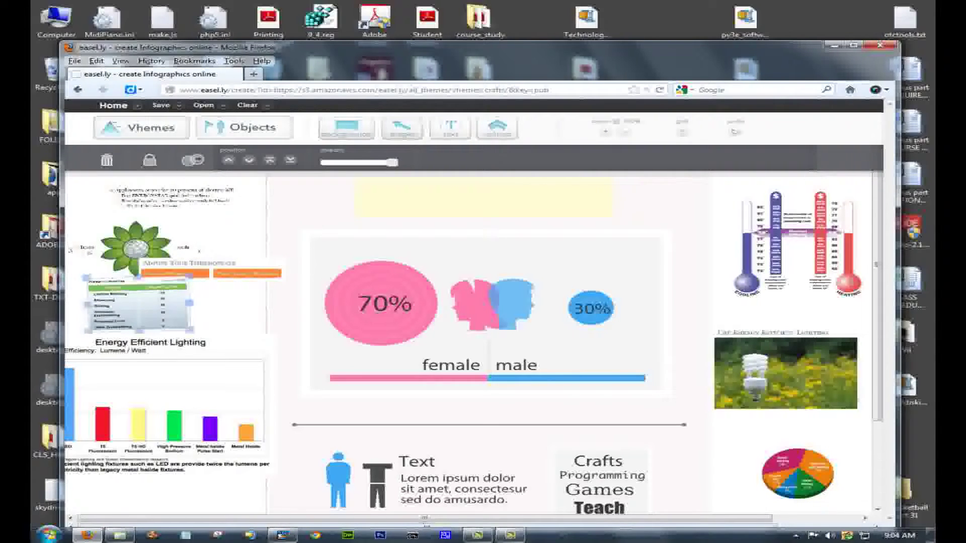
left_click(136, 248)
left_click_drag(135, 246, 106, 200)
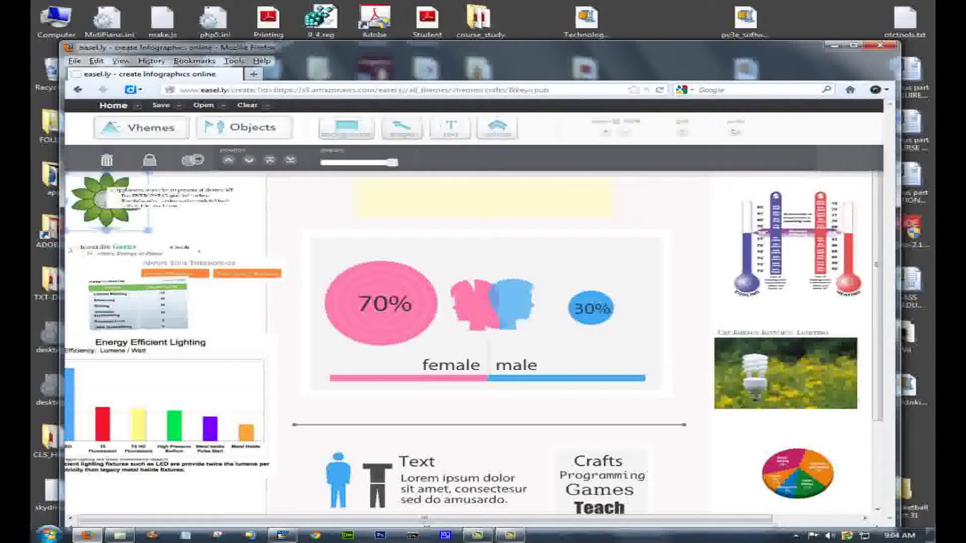
Separate the overlapping text captures and place the "It is Easy Being Green" title image, enlarged, over the yellow header band.
left_click(135, 250)
left_click(91, 247)
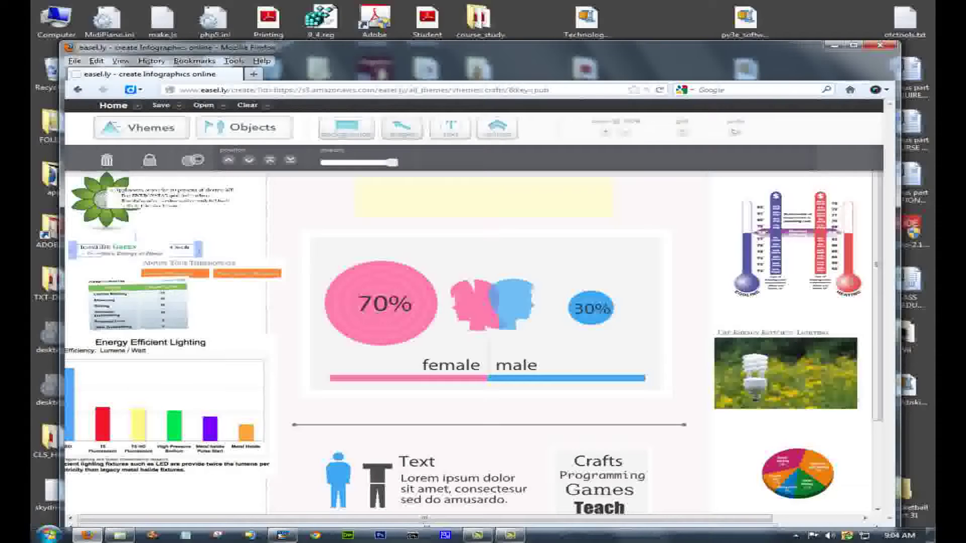
scroll(474, 329, "down", 2)
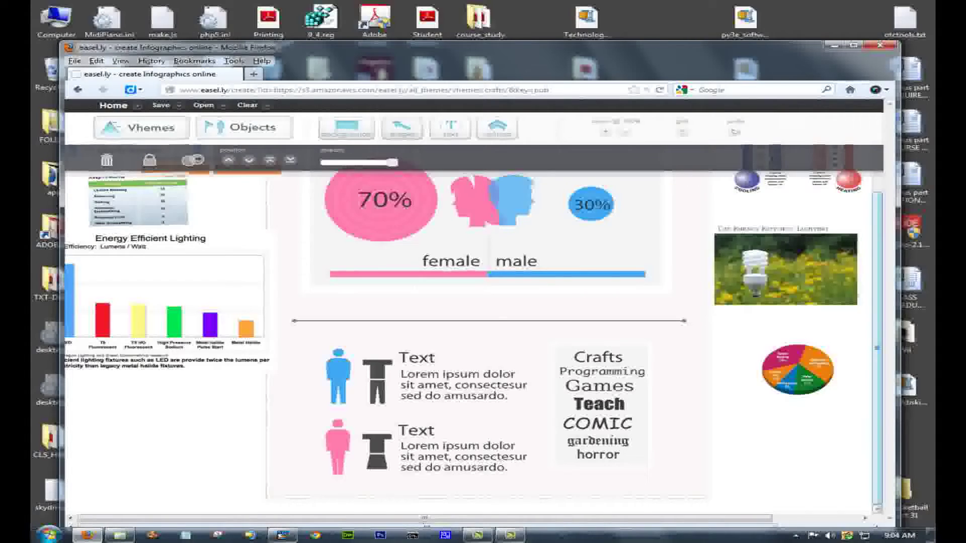
scroll(474, 329, "up", 2)
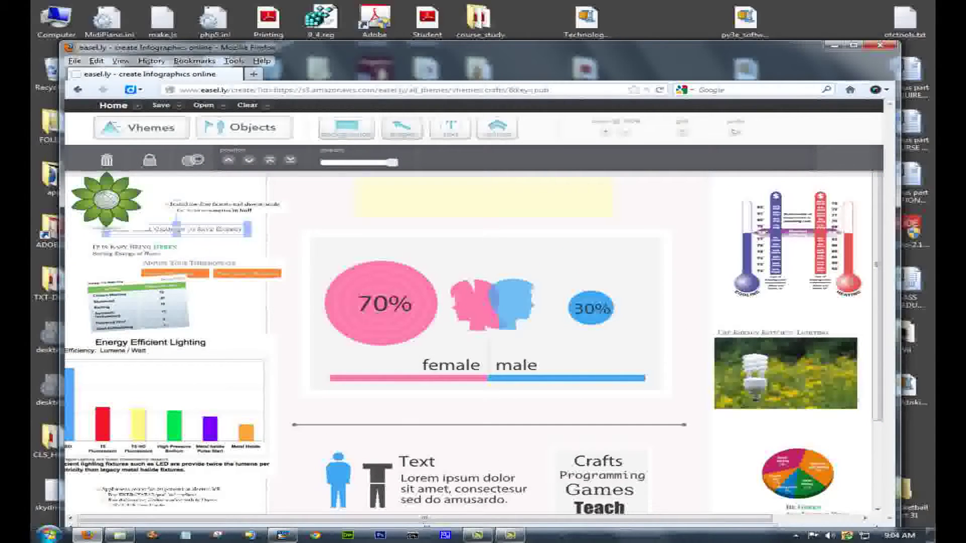
left_click_drag(135, 250, 530, 214)
left_click_drag(394, 188, 497, 204)
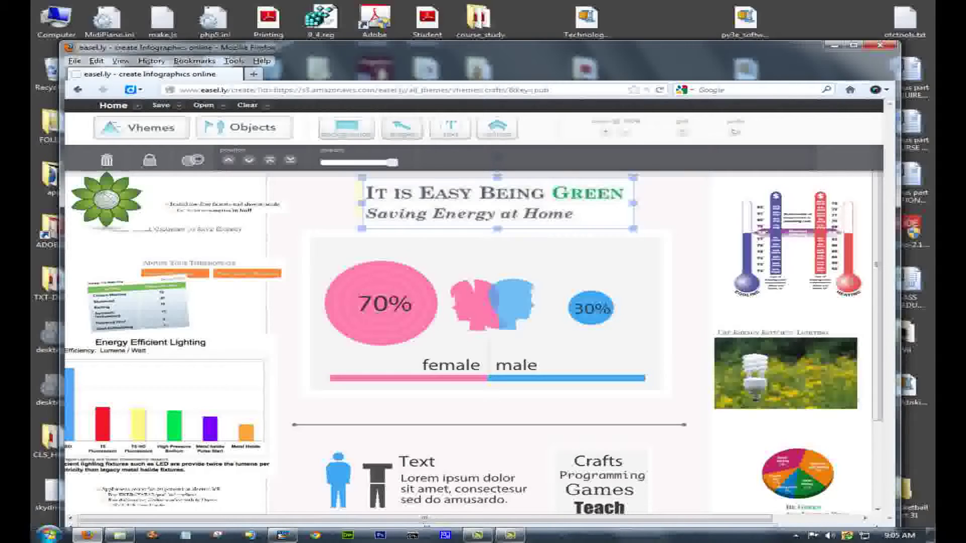
Delete the 70% label, pink circle, head silhouettes, grey framed panel and 30% label from the template's upper section.
left_click(385, 304)
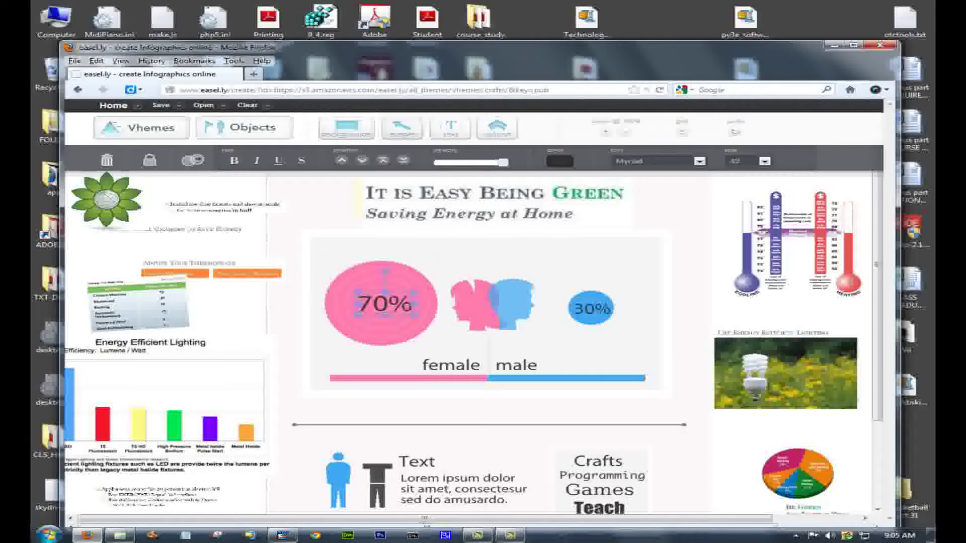
key("Delete")
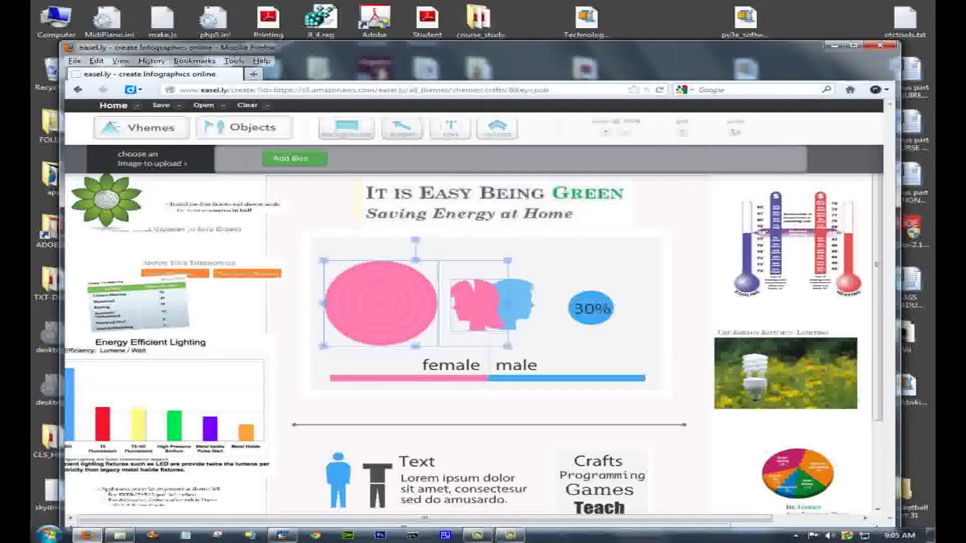
key("Delete")
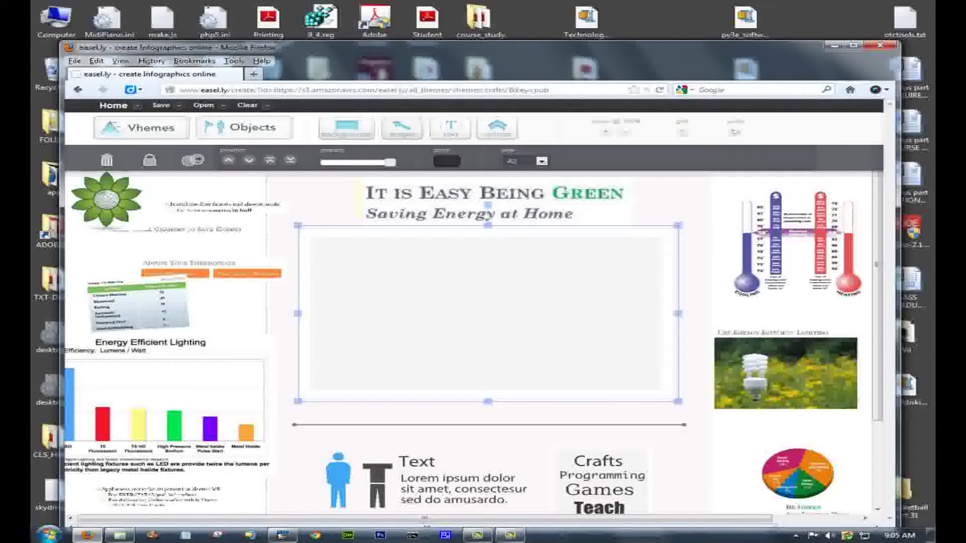
key("Delete")
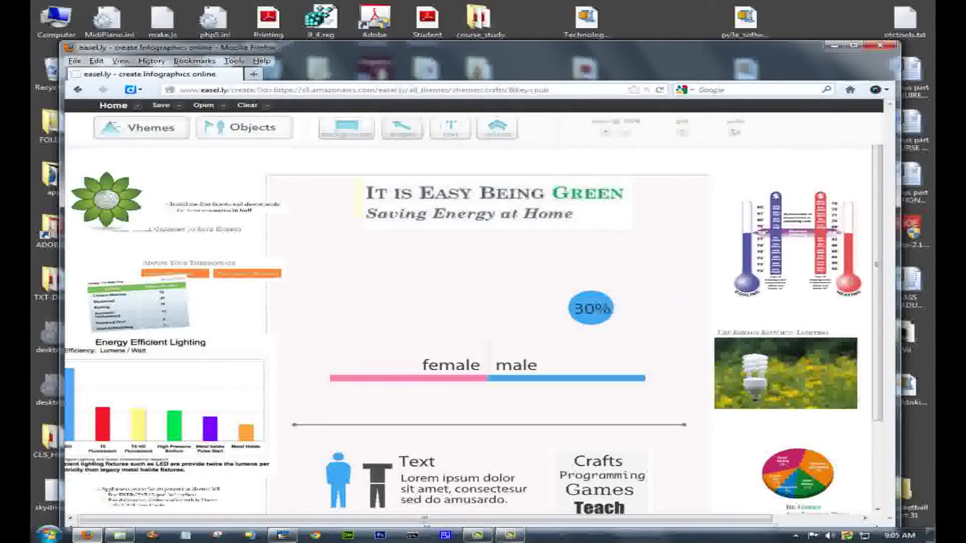
key("Delete")
Delete the pink and blue bars, the female and male labels, and the blue circle.
left_click(409, 378)
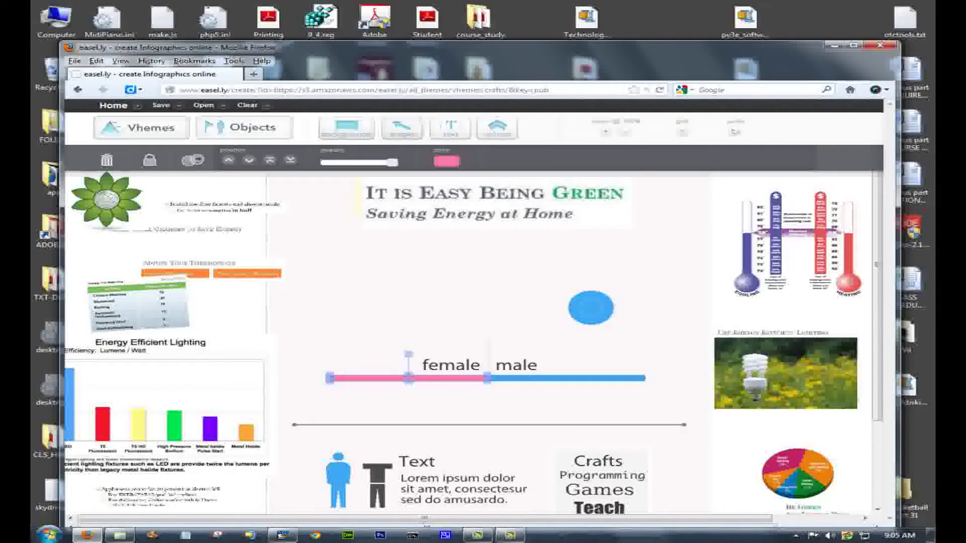
left_click(566, 377, "shift")
left_click(516, 365, "shift")
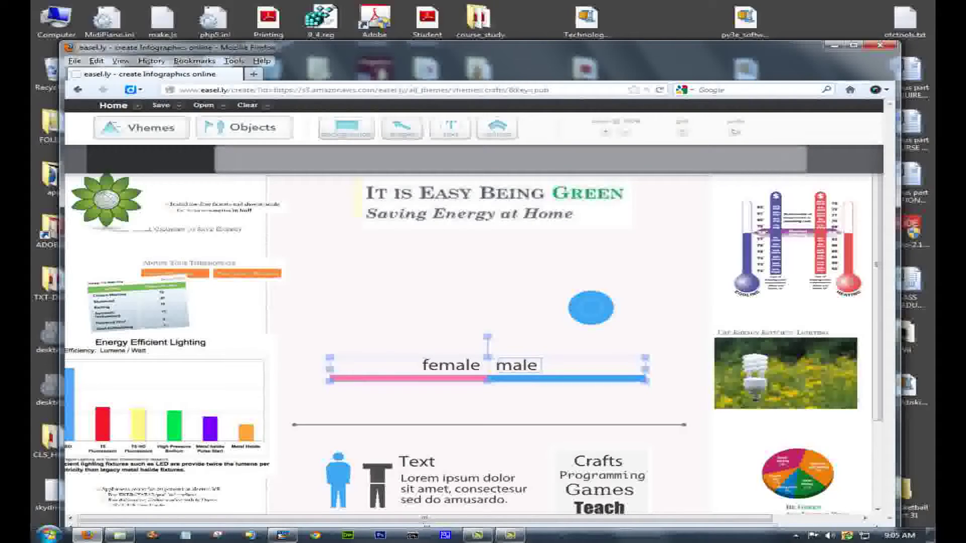
key("Delete")
left_click(451, 365)
key("Delete")
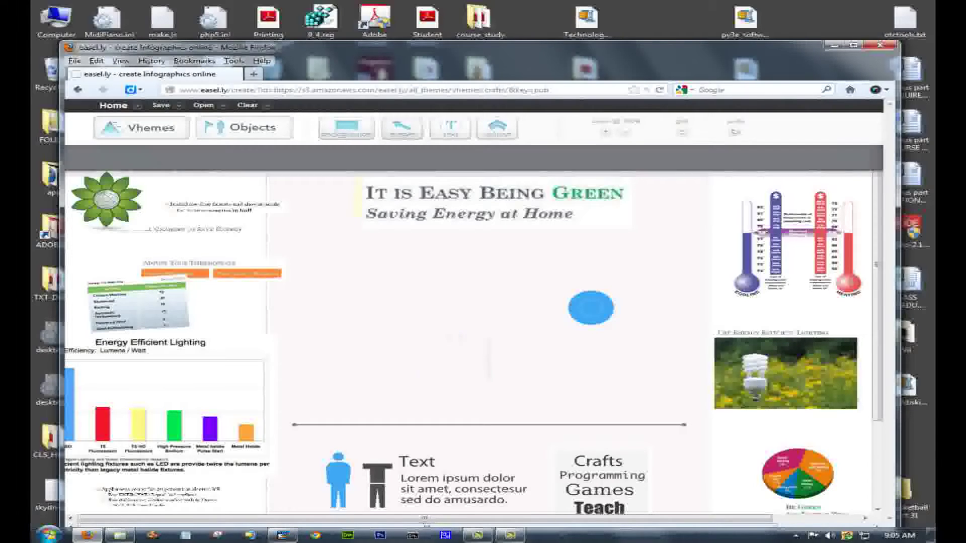
left_click(591, 307)
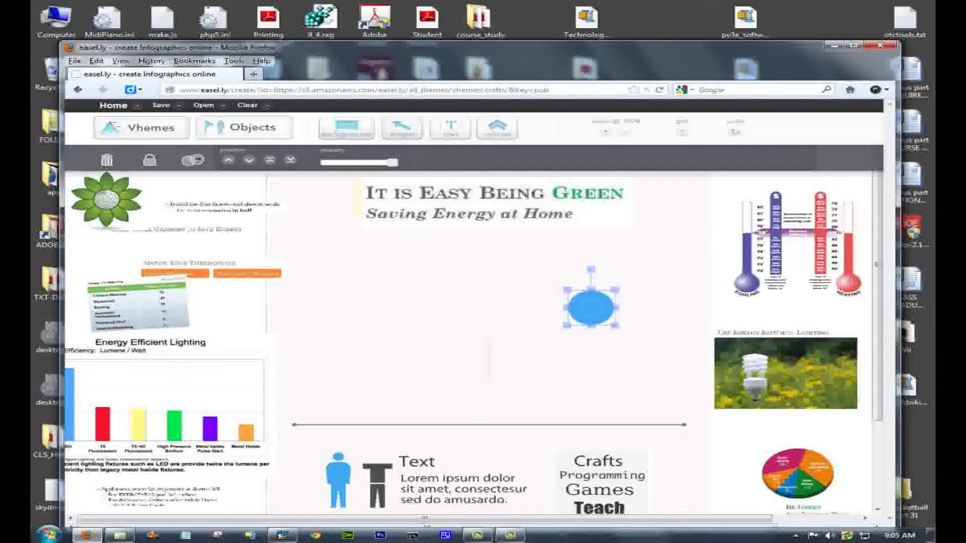
key("Delete")
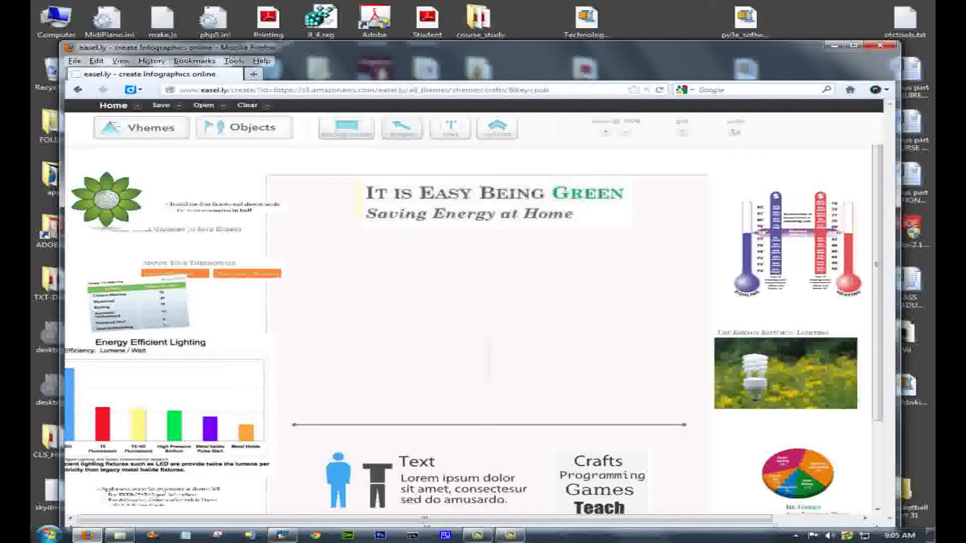
Place the "Make Small Changes to Save Energy" heading above the pie chart on the canvas, with the low-flow faucets text beside the heading.
left_click_drag(177, 229, 361, 260)
left_click_drag(798, 473, 351, 327)
left_click_drag(211, 271, 189, 249)
left_click_drag(222, 207, 582, 262)
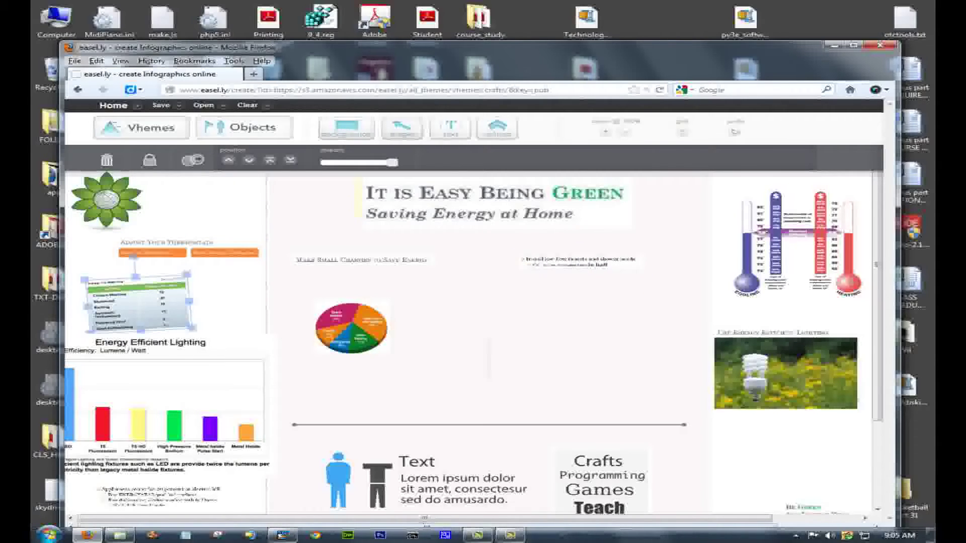
Move the hot water use table below the low-flow faucets text and rotate it slightly to straighten it.
left_click_drag(138, 304, 575, 324)
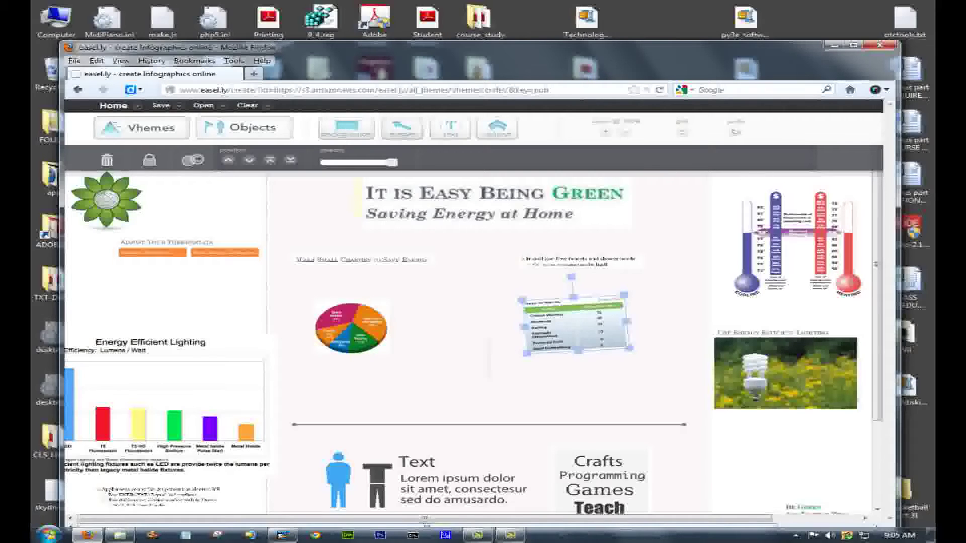
left_click_drag(575, 325, 577, 327)
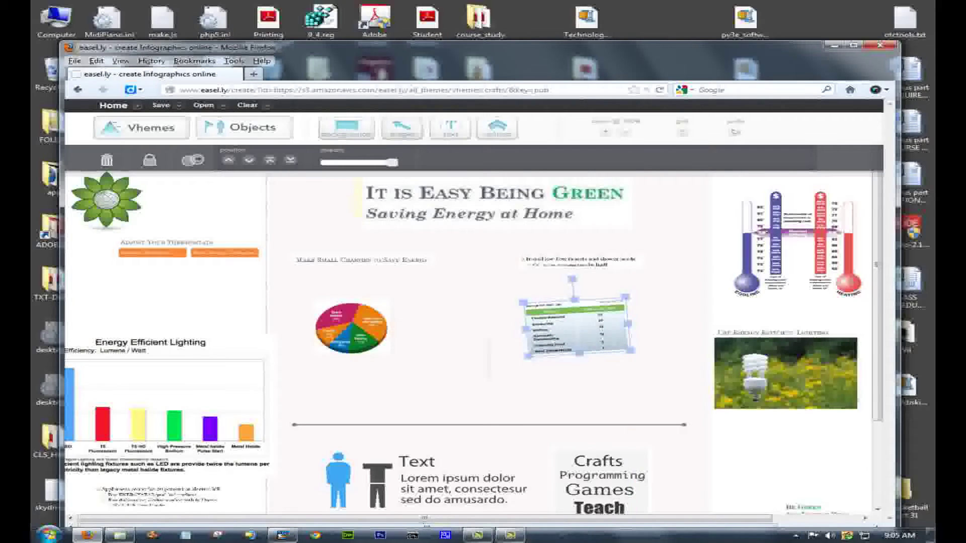
left_click_drag(572, 280, 577, 278)
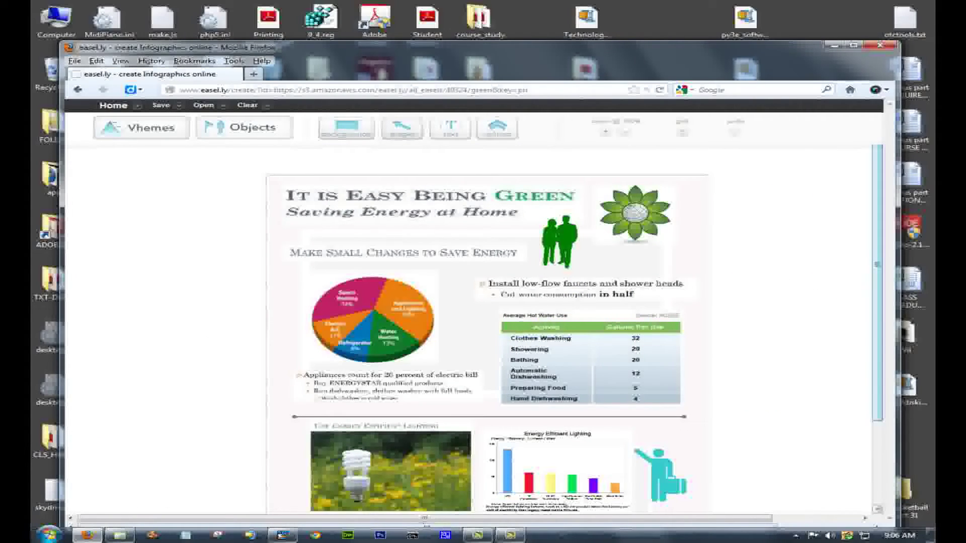
Review the whole infographic down to its thermostat section and browse the available people objects.
scroll(483, 327, "down", 3)
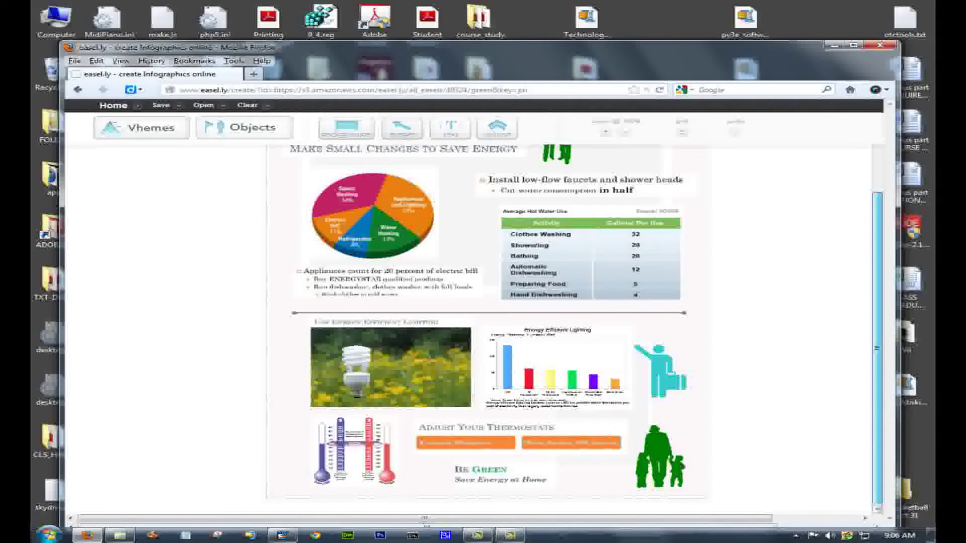
scroll(483, 327, "up", 3)
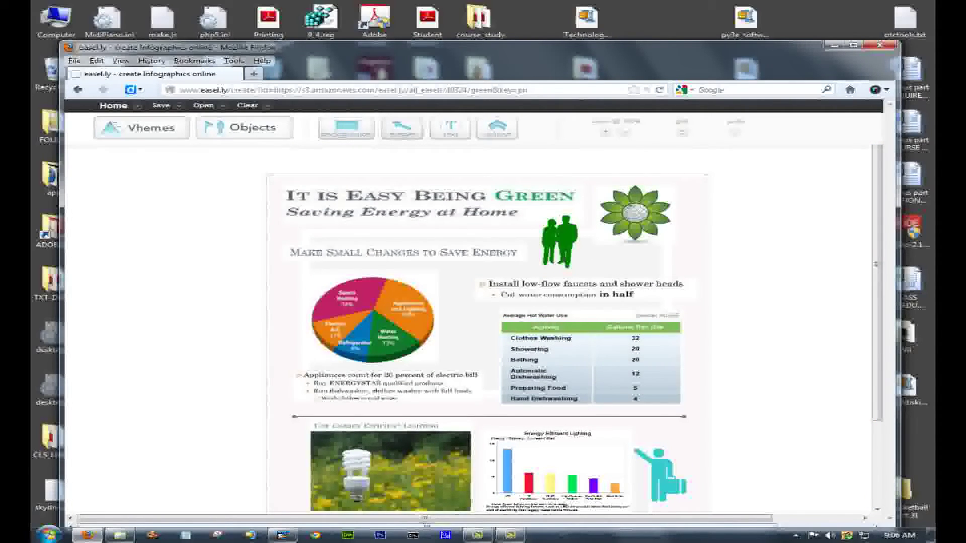
left_click(244, 128)
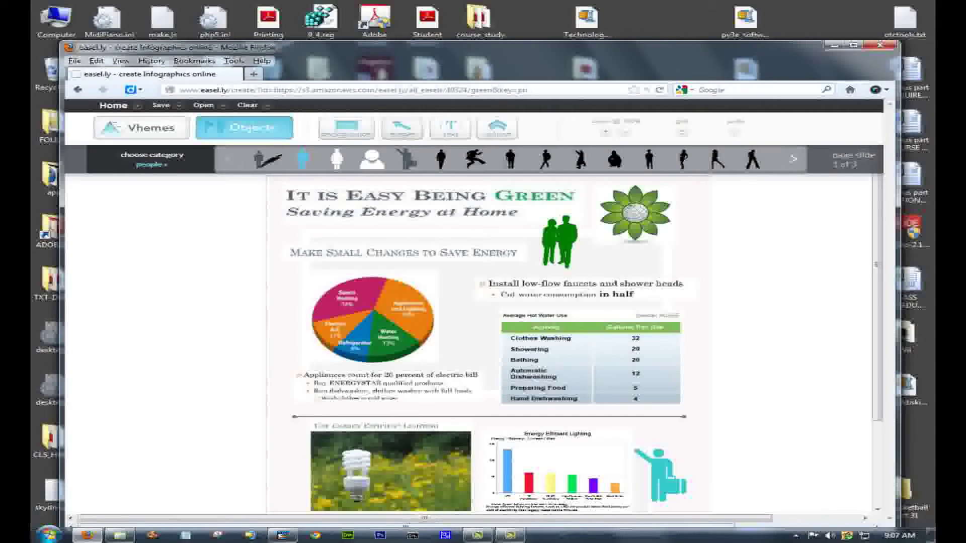
left_click(793, 159)
mouse_move(151, 164)
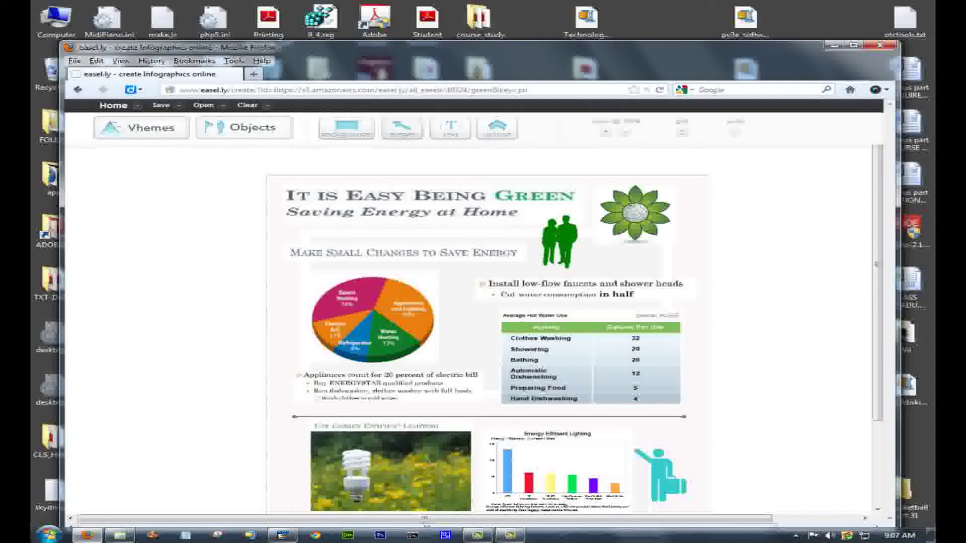
Save the infographic under the name "green" and leave the creation tool for the homepage.
left_click(161, 105)
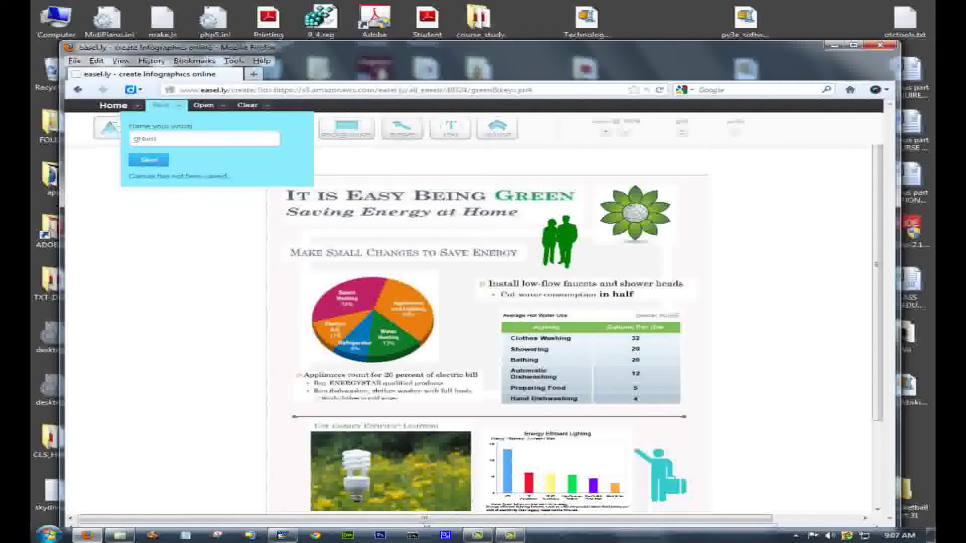
left_click(149, 160)
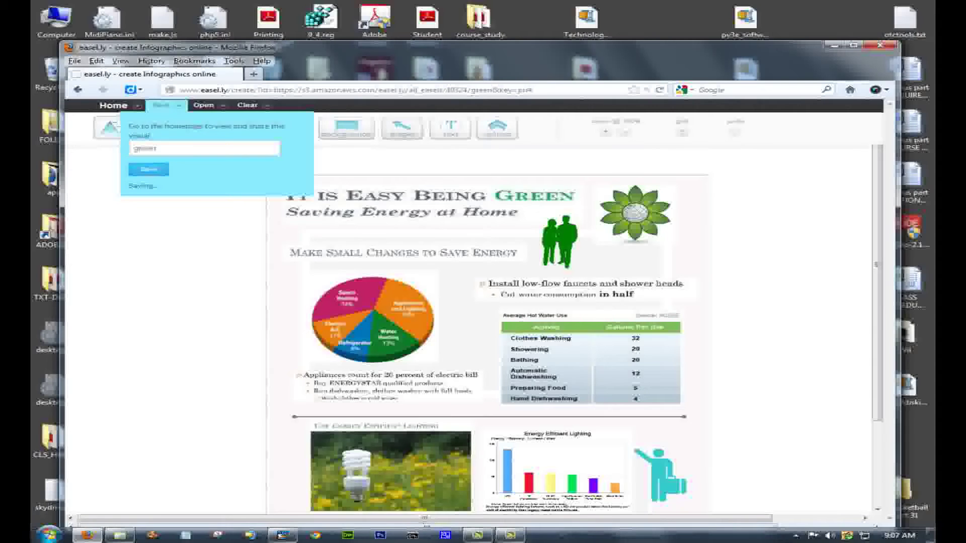
left_click(113, 105)
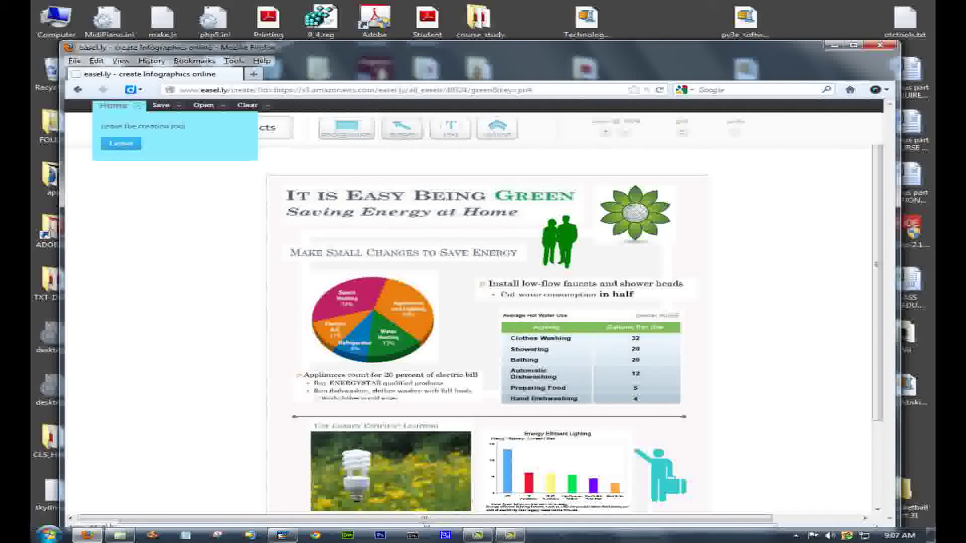
left_click(120, 144)
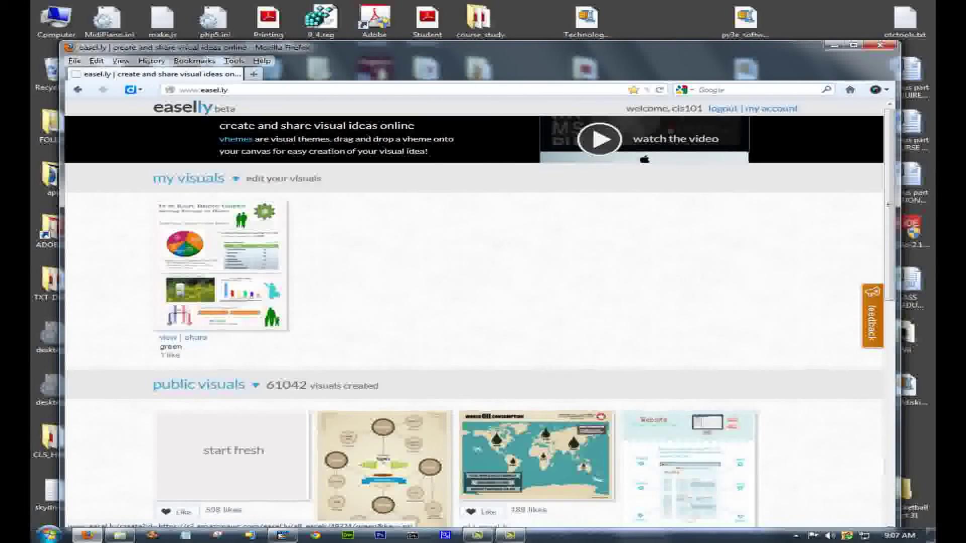
Open the sharing details of the "green" visual and copy its web link into a blank Notepad document.
left_click(196, 337)
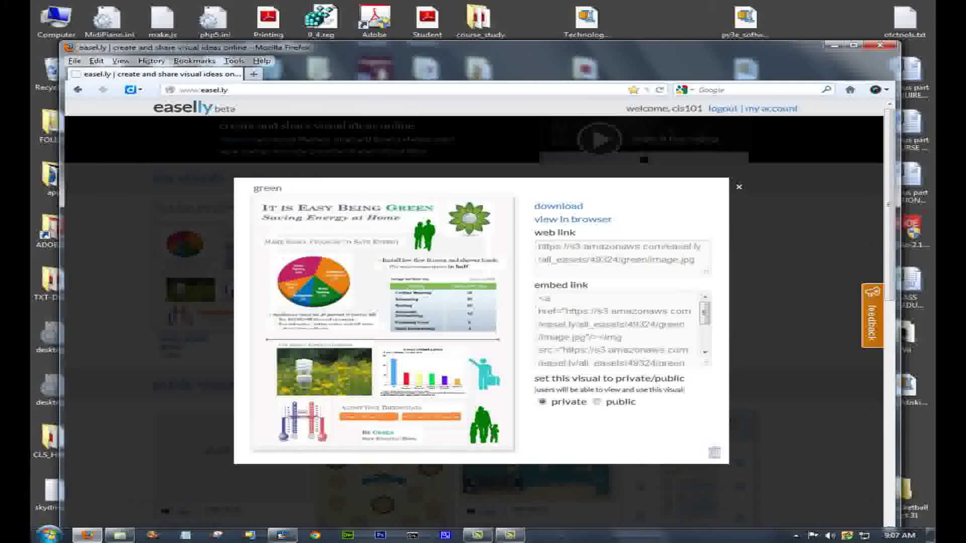
left_click_drag(696, 259, 538, 246)
key("ctrl+c")
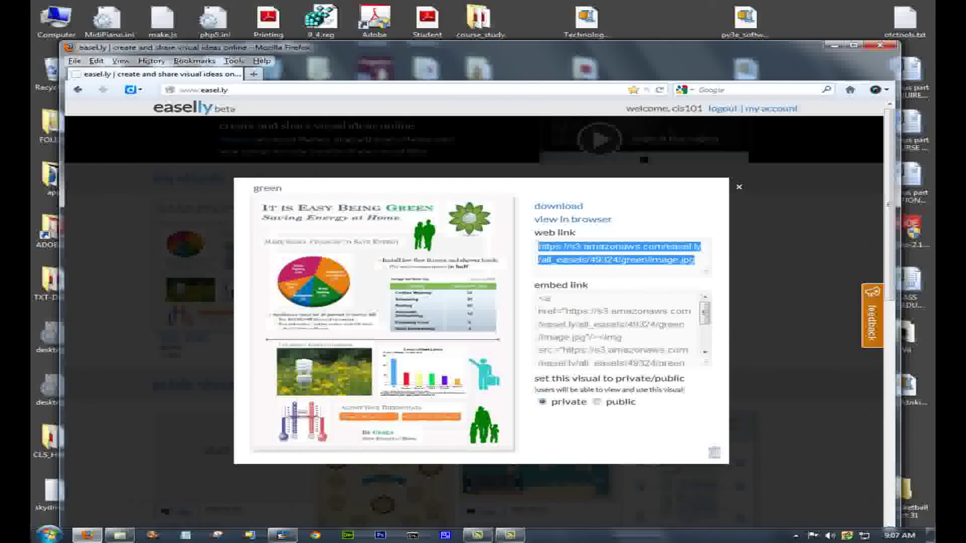
left_click(185, 536)
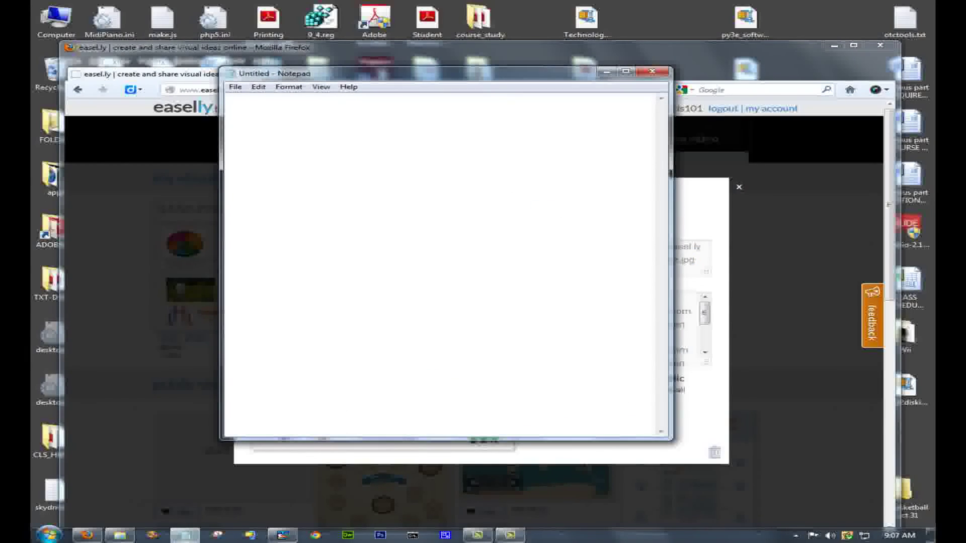
left_click_drag(445, 73, 434, 179)
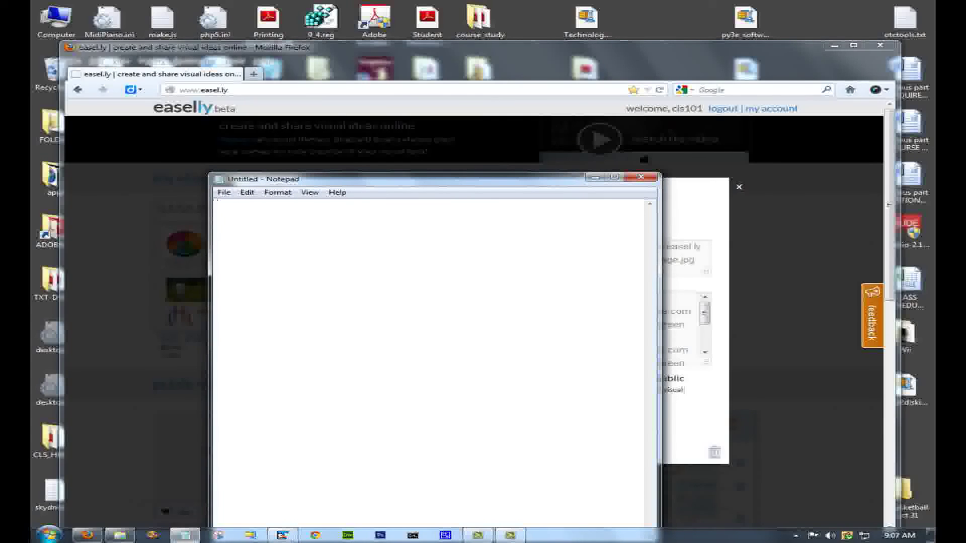
key("ctrl+v")
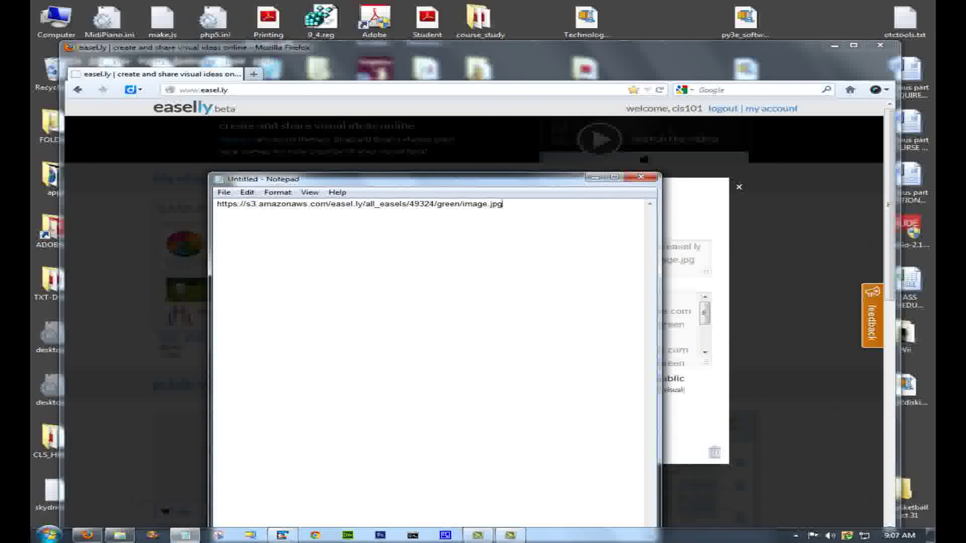